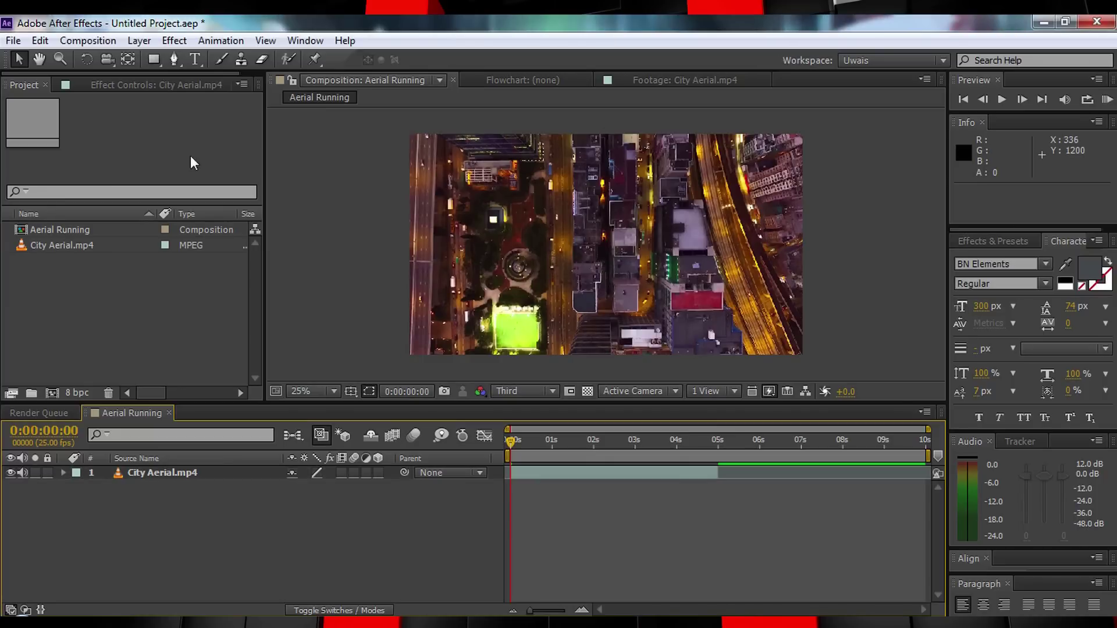
Step: Create a new black solid layer named Streak 1
click(139, 41)
mouse_move(441, 58)
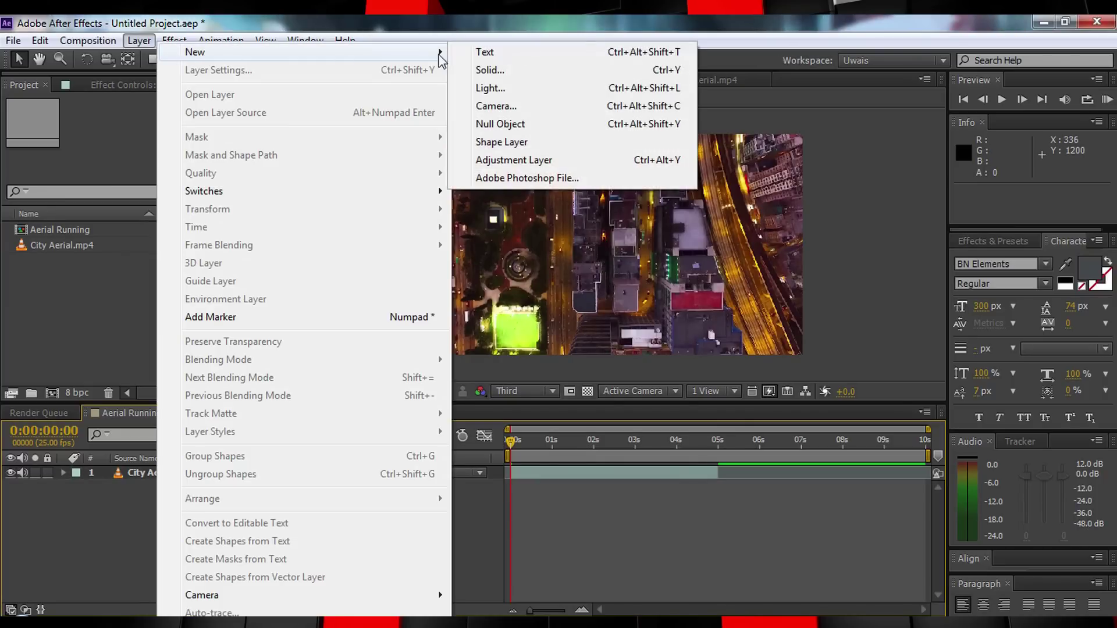
click(535, 71)
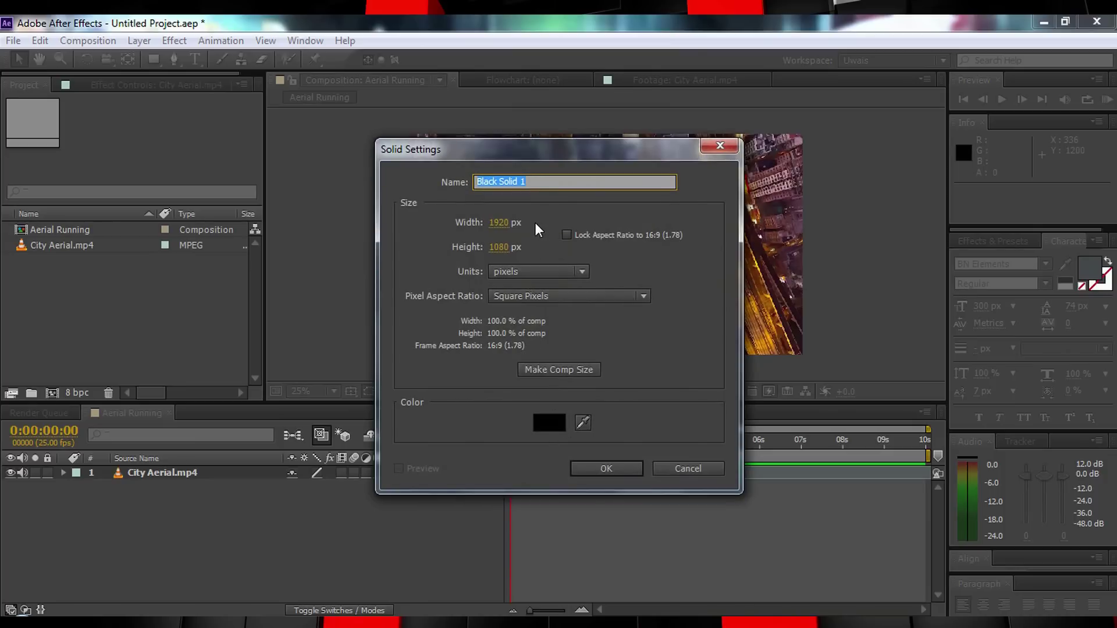
text(Streak 1)
key(Return)
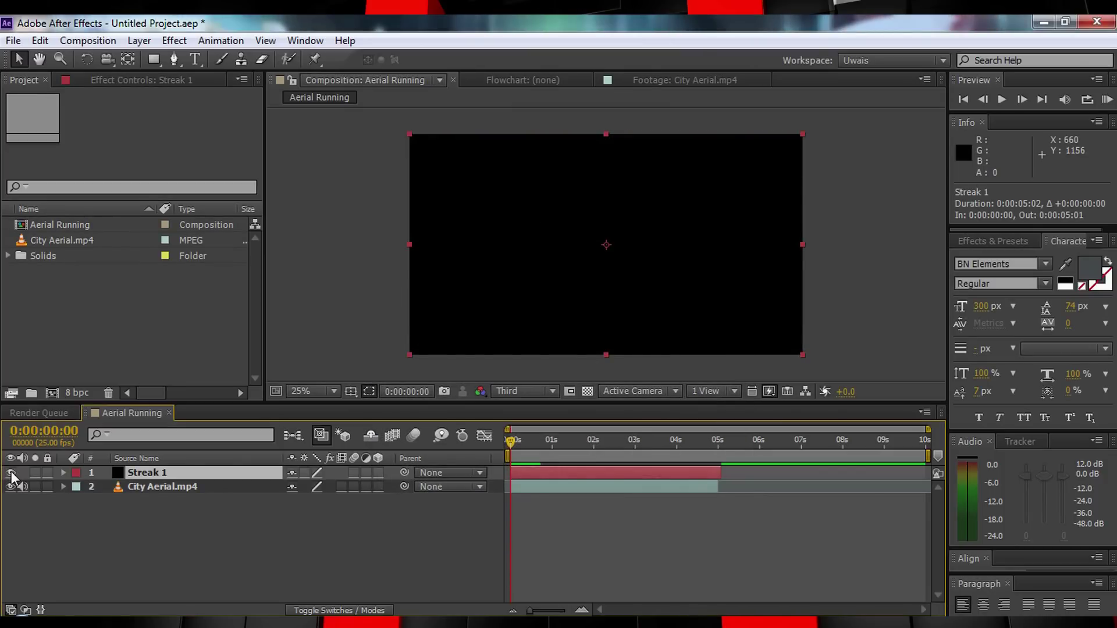
Step: Hide Streak 1, then zoom and pan the view to frame the street in the footage
click(12, 473)
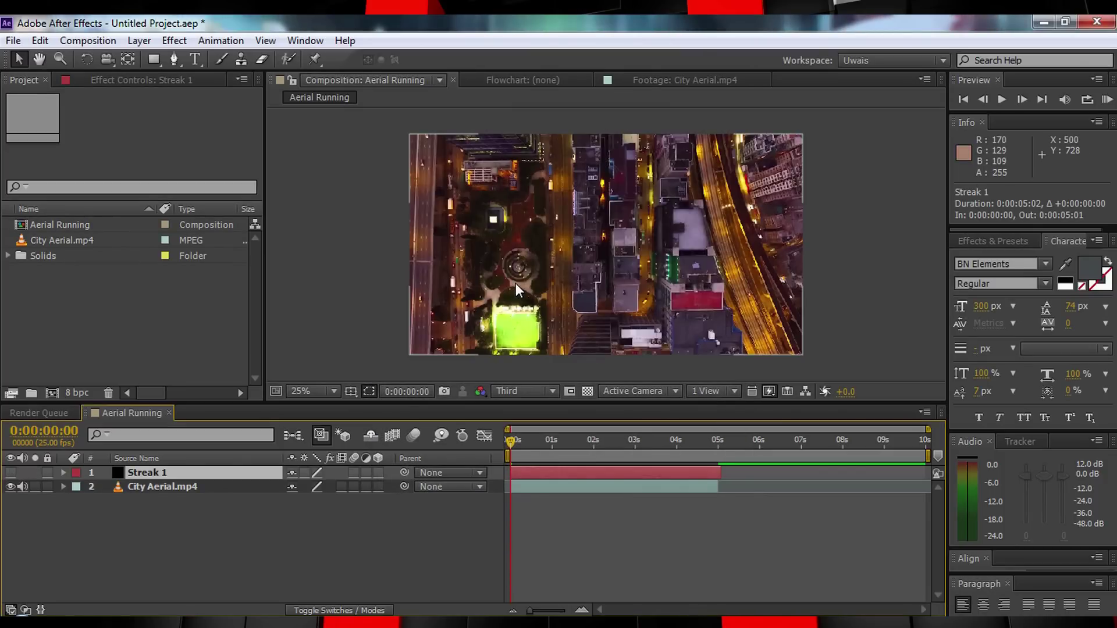
key(period)
key(period)
key(h)
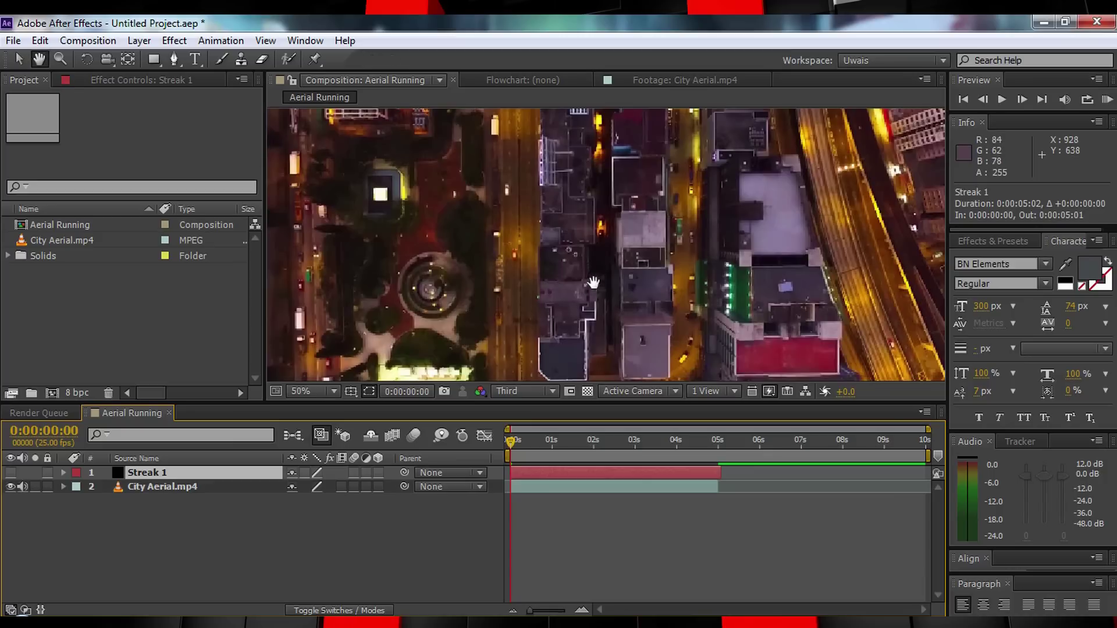
drag(592, 283, 600, 241)
key(comma)
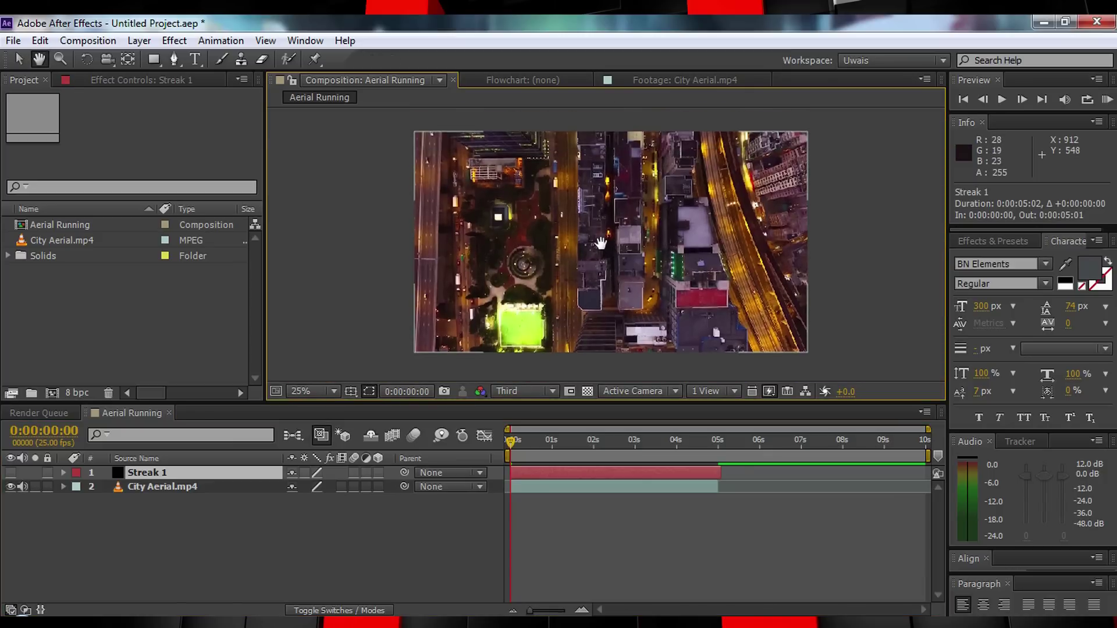
key(g)
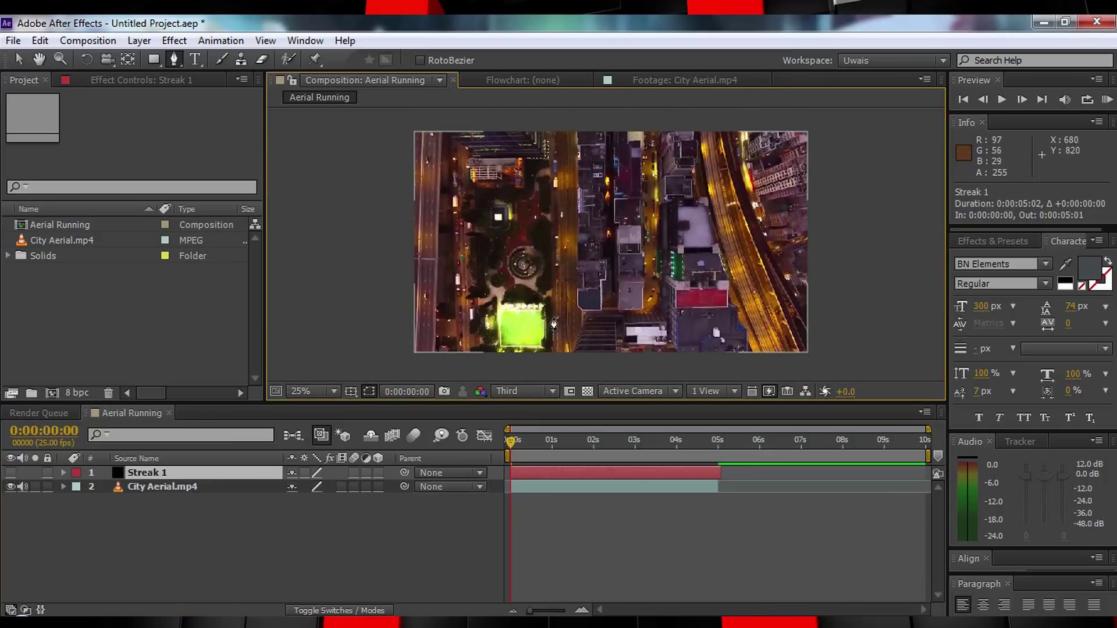
Step: Draw a mask path on Streak 1 from the bottom of the street up past the frame's top
click(568, 361)
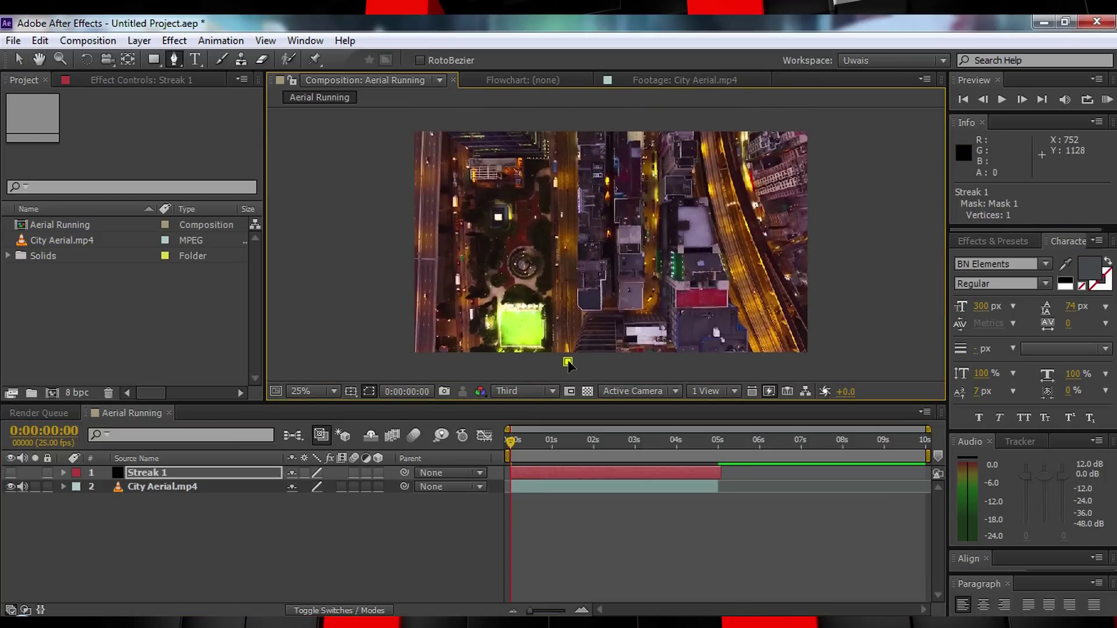
click(568, 317)
click(571, 241)
drag(571, 240, 564, 228)
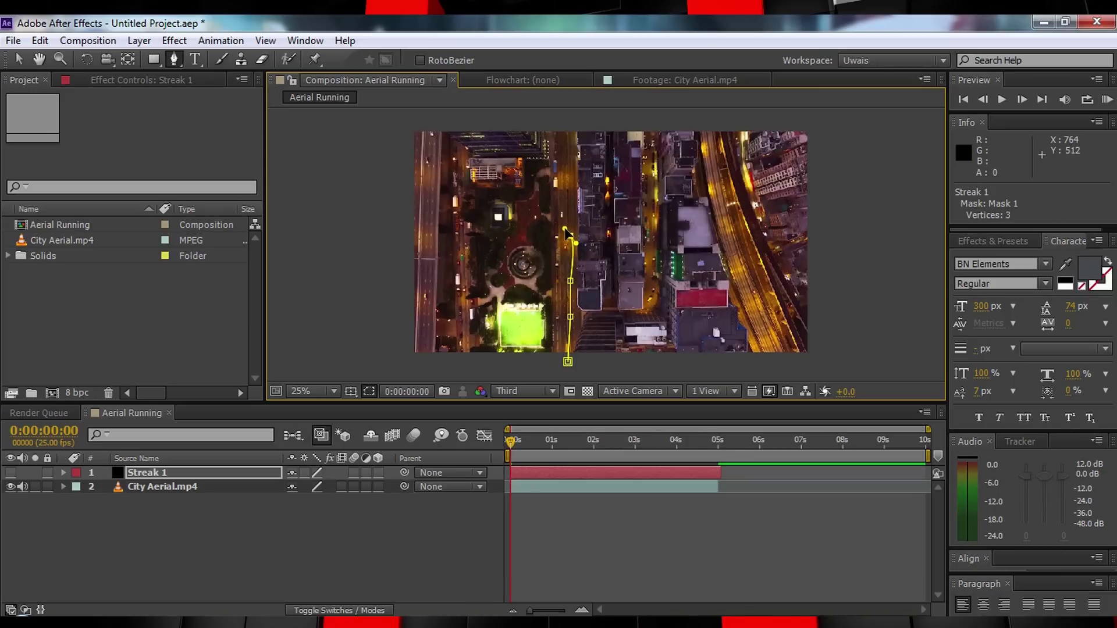
click(566, 213)
click(565, 118)
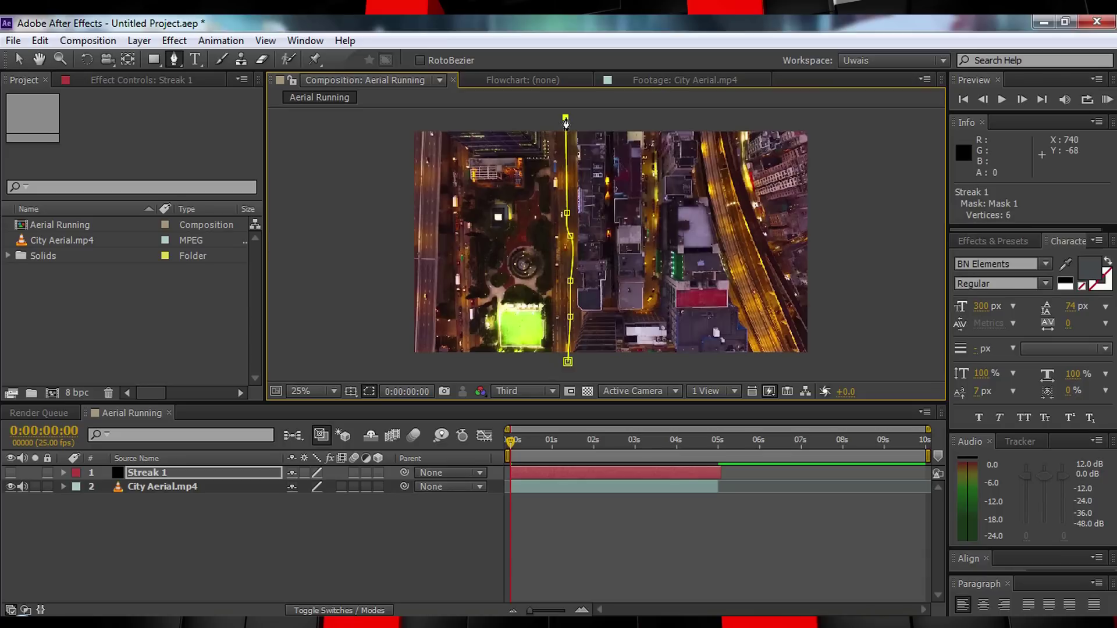
Step: Curve the upper part of the path along the street and make Streak 1 visible and selected
scroll(573, 289, up, 2)
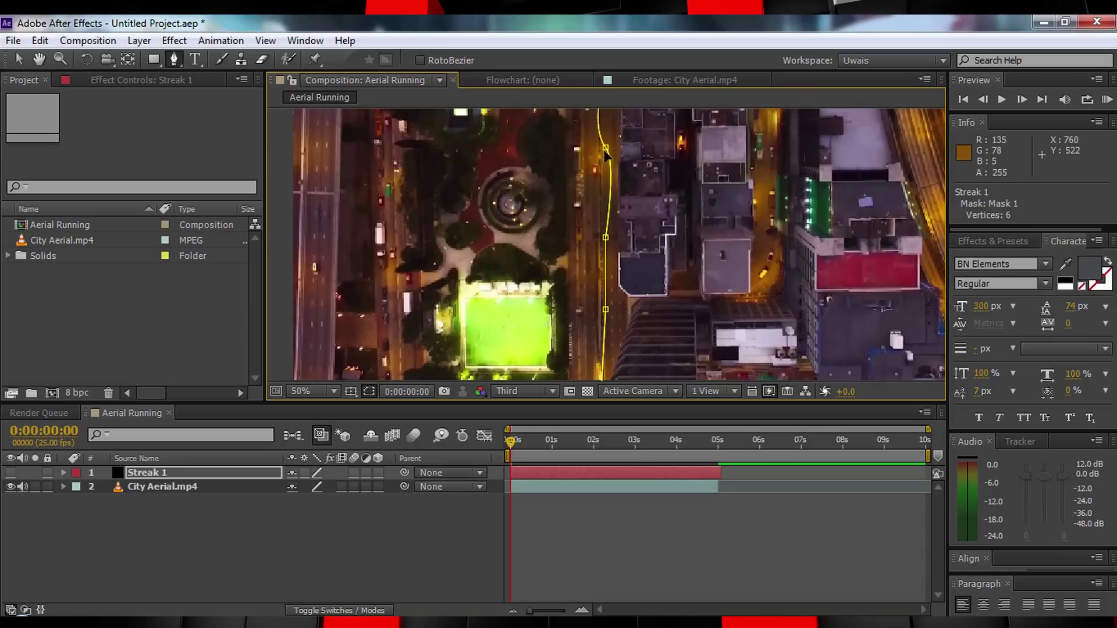
drag(606, 149, 615, 161)
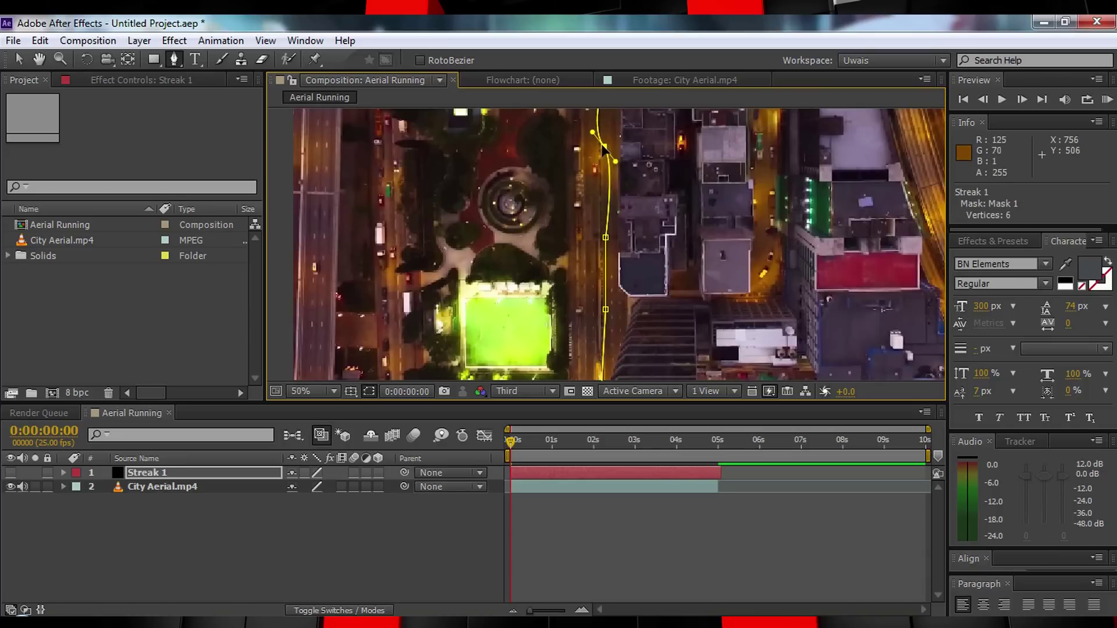
click(10, 473)
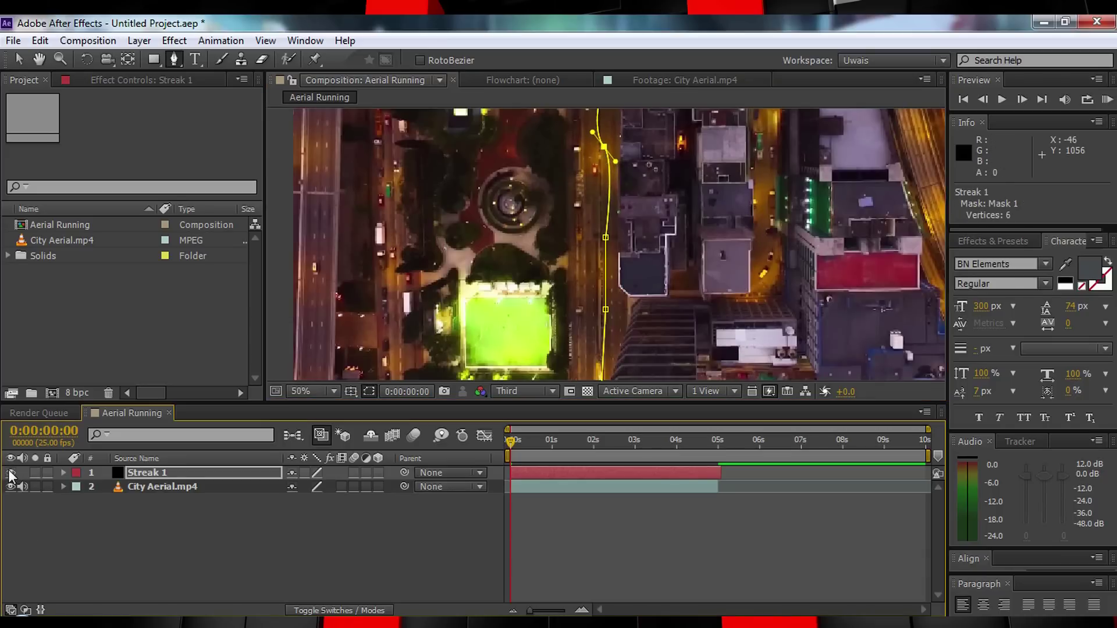
click(139, 473)
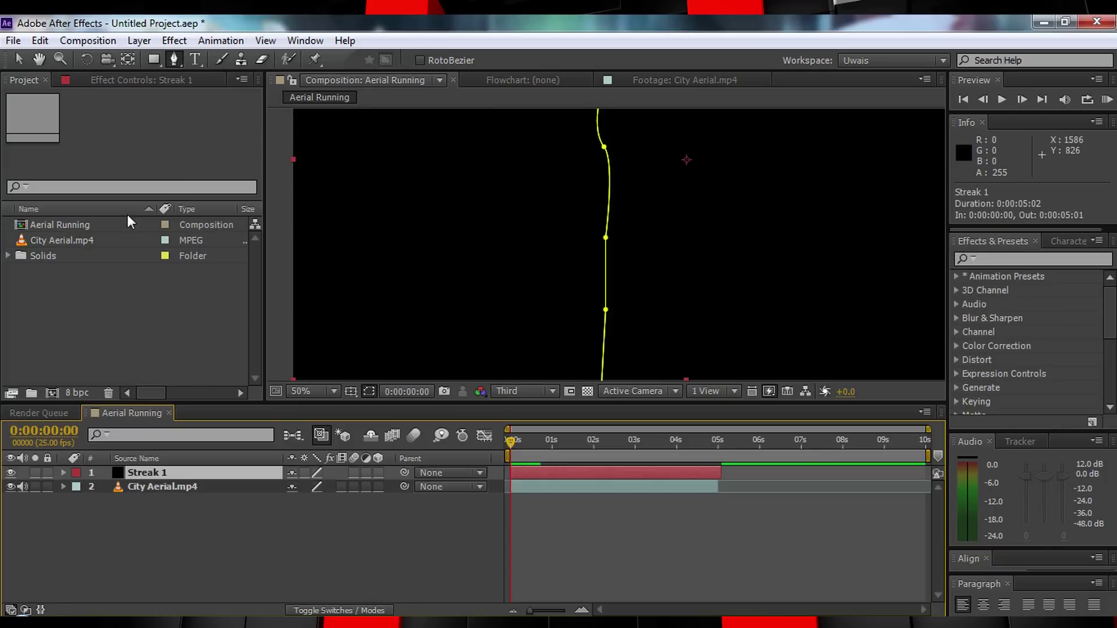
Step: Apply the Saber effect to Streak 1 and fit the composition in the view
click(174, 40)
mouse_move(285, 481)
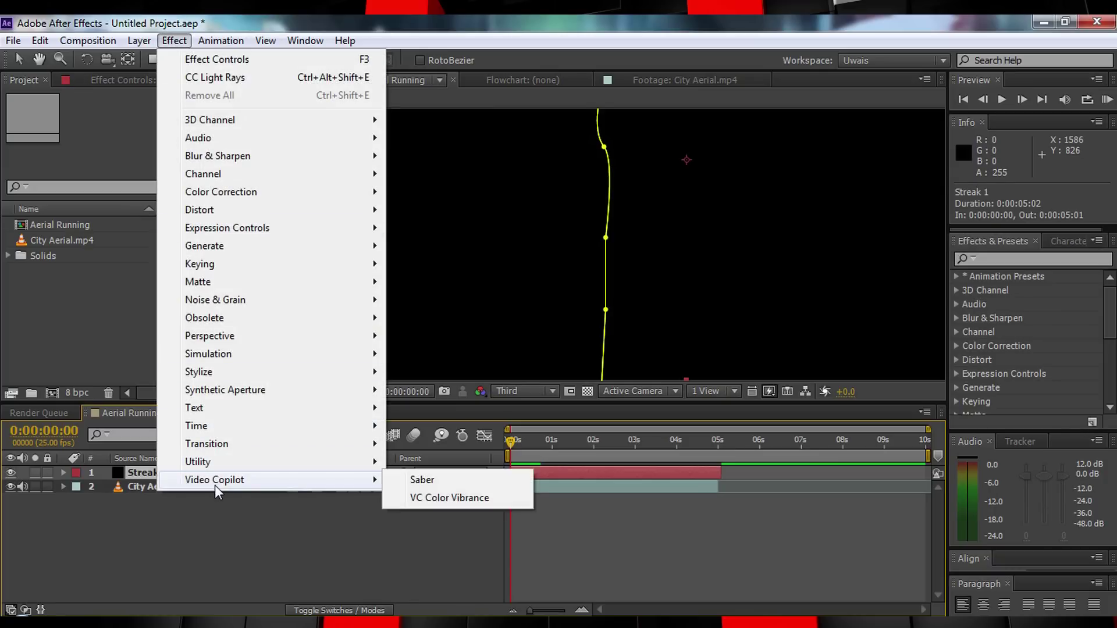
click(438, 484)
key(shift+slash)
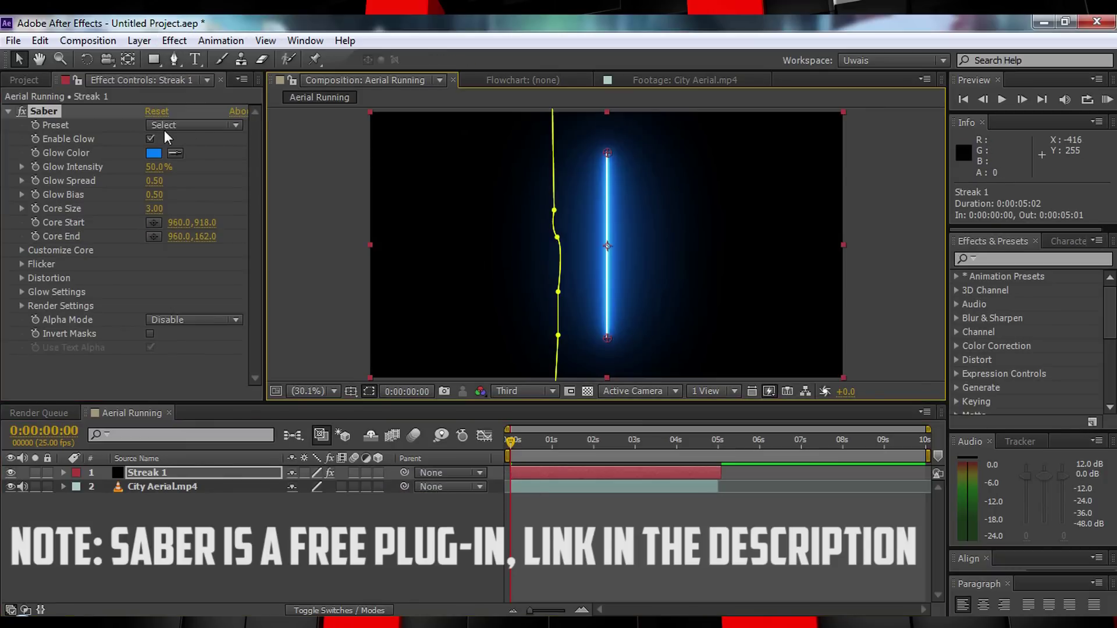
Step: Set Saber's core to follow the layer's mask path and hide the mask outline
click(22, 250)
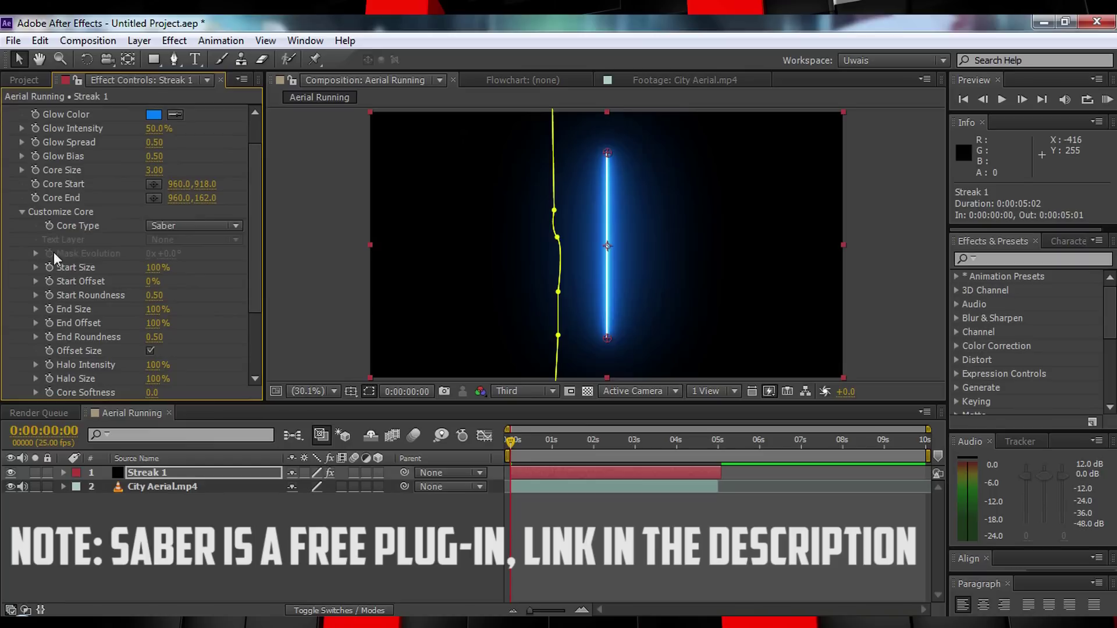
click(195, 224)
click(200, 262)
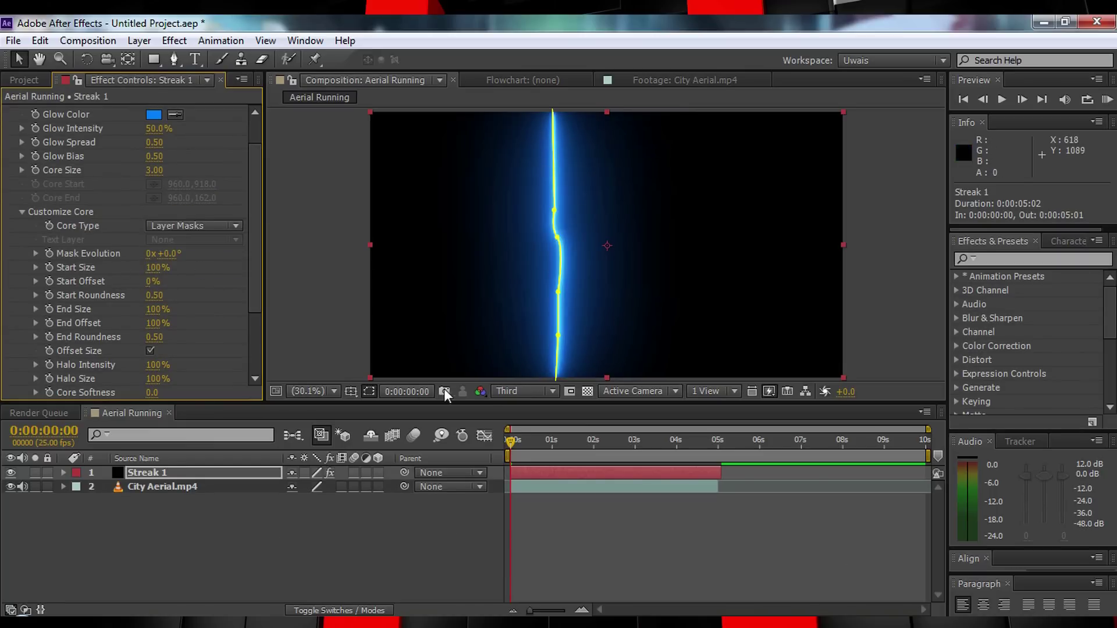
click(368, 390)
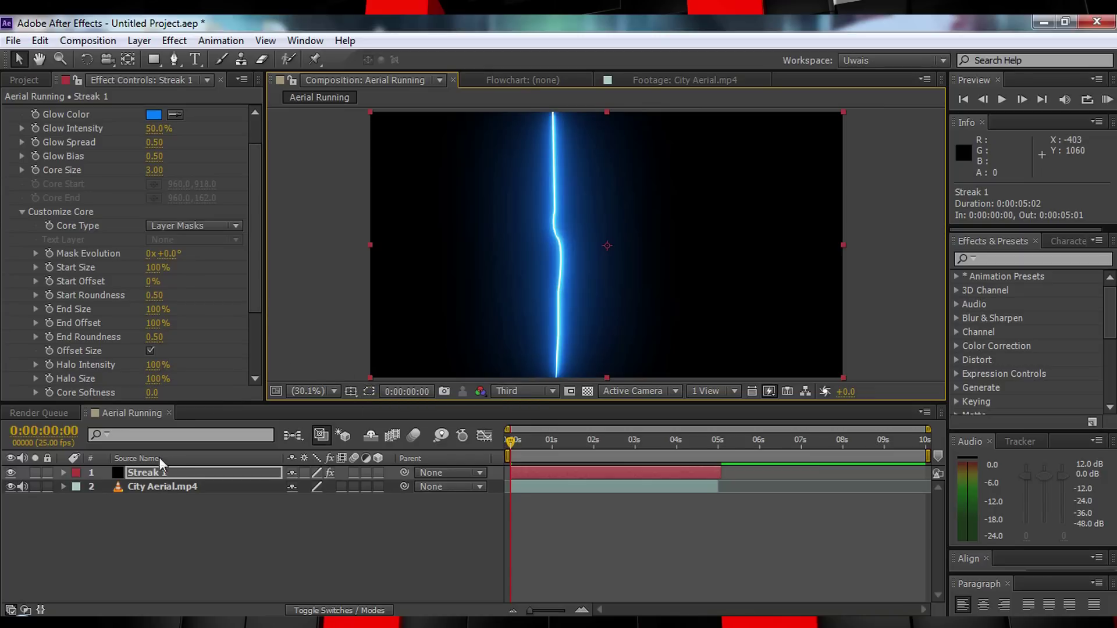
Step: Apply Saber's Electric preset
scroll(187, 126, up, 2)
click(188, 126)
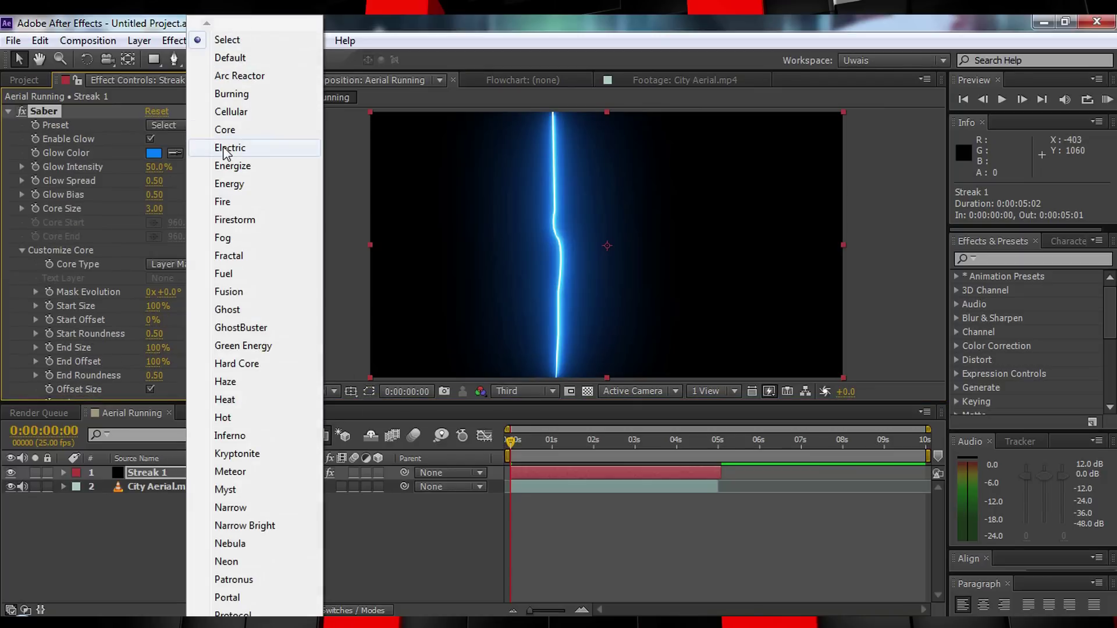
click(226, 149)
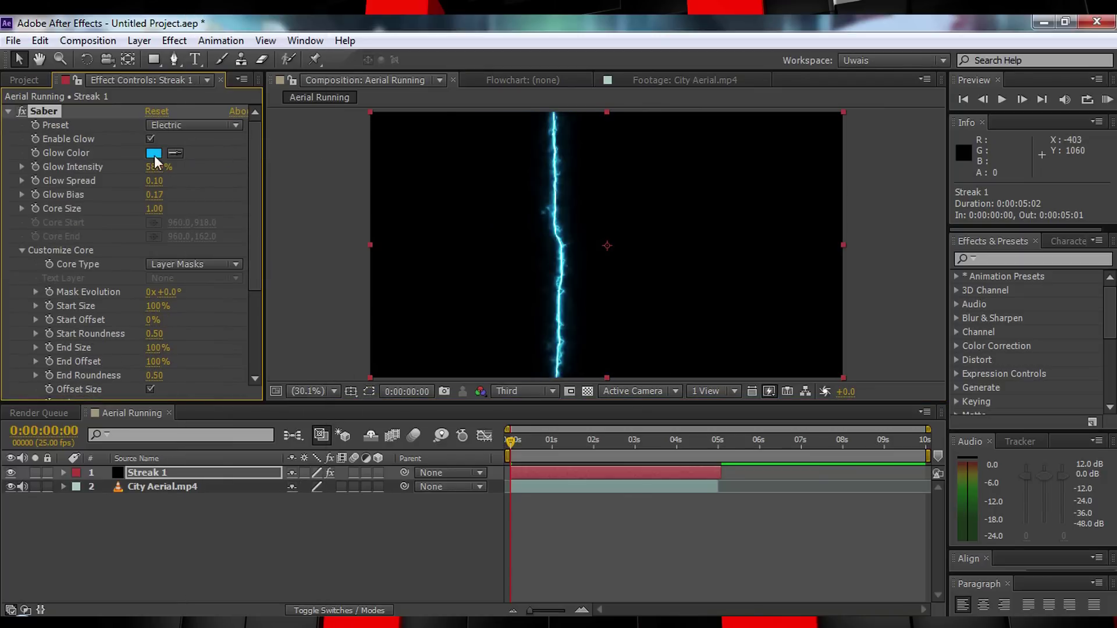
Step: Set the Saber glow colour to a slightly darker, less saturated orange
click(154, 153)
click(466, 512)
click(474, 557)
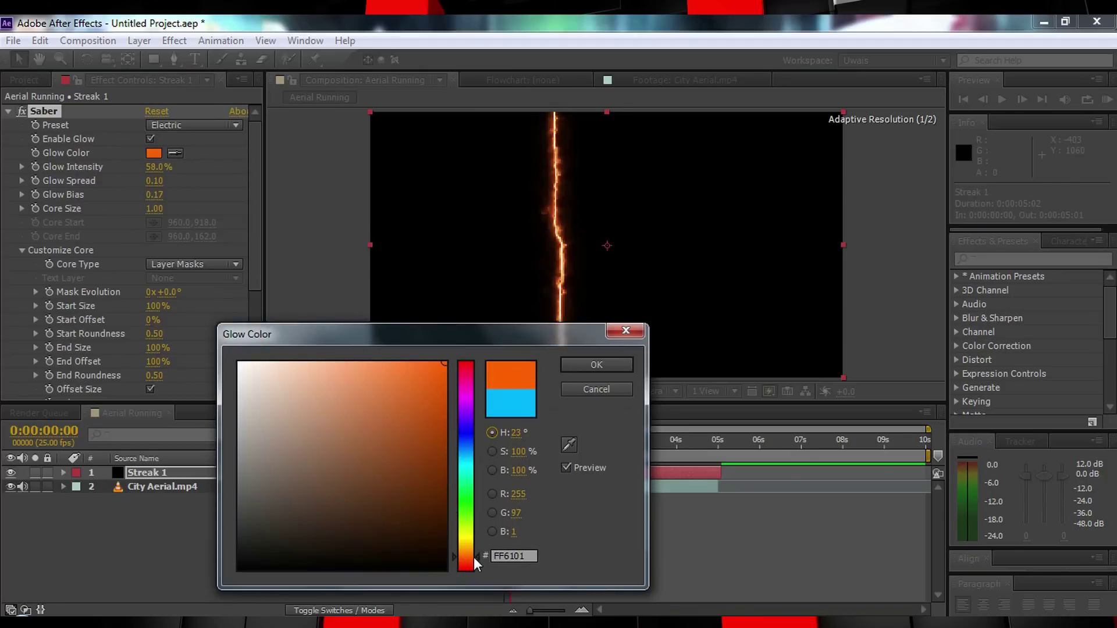
drag(431, 361, 431, 382)
click(465, 561)
click(588, 366)
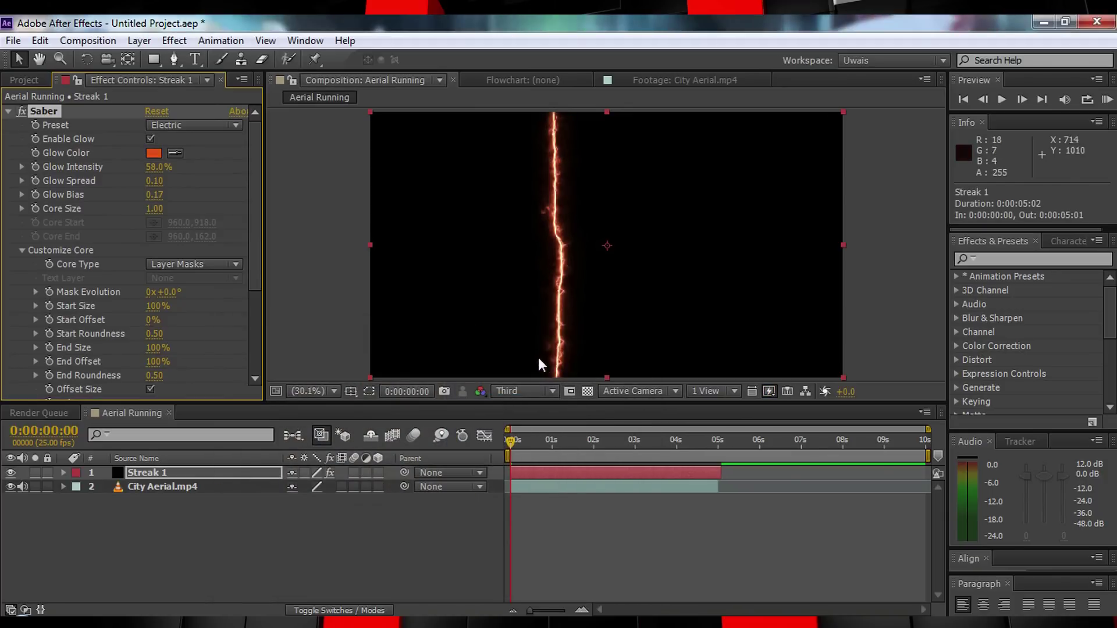
Step: Set Glow Intensity 60%, Glow Spread 0.10, Glow Bias 0.17 and Core Size 1.5
click(153, 168)
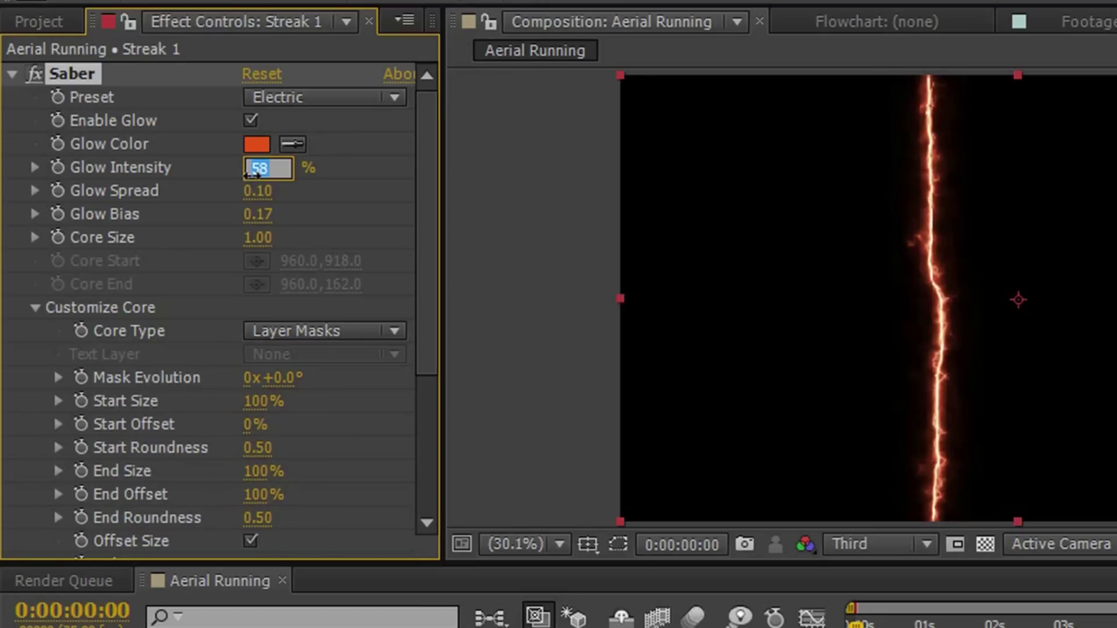
text(60)
key(Return)
click(262, 192)
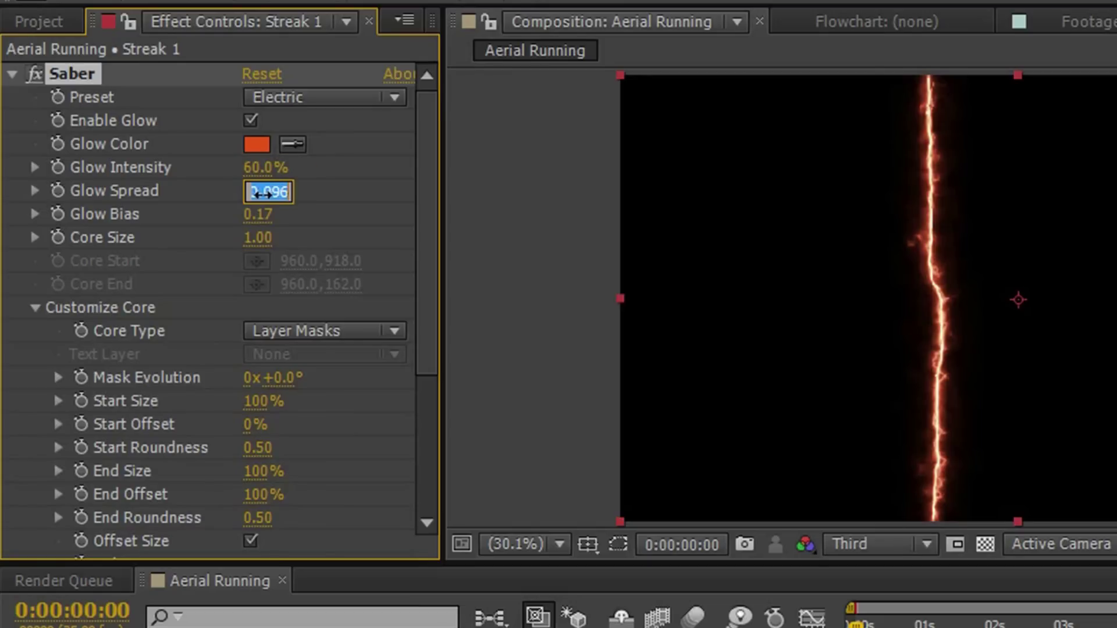
text(0.10)
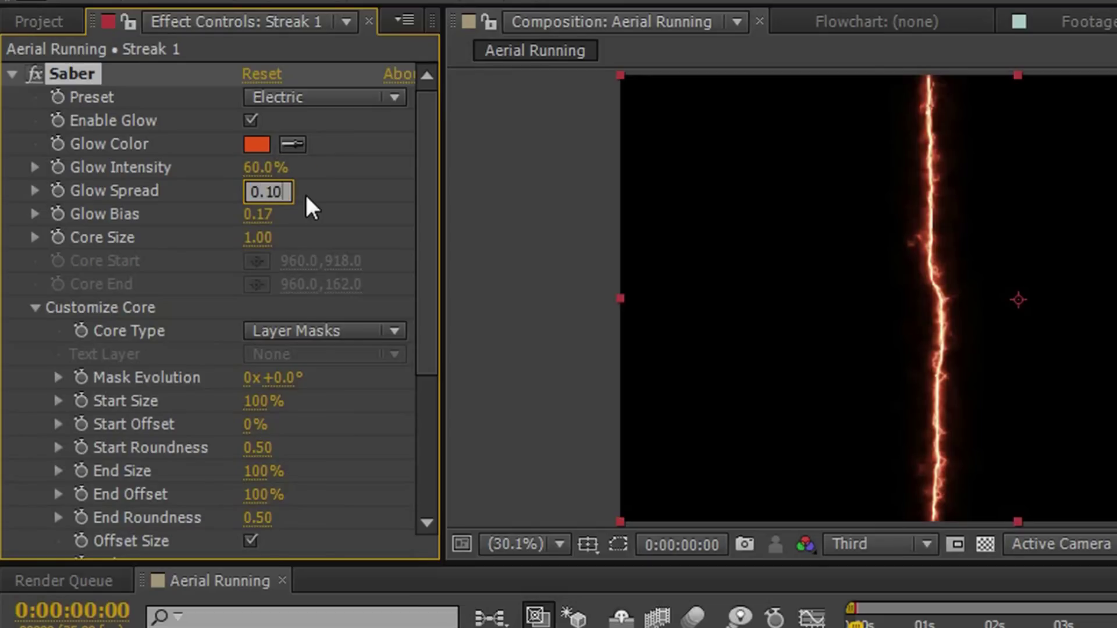
key(Return)
click(245, 218)
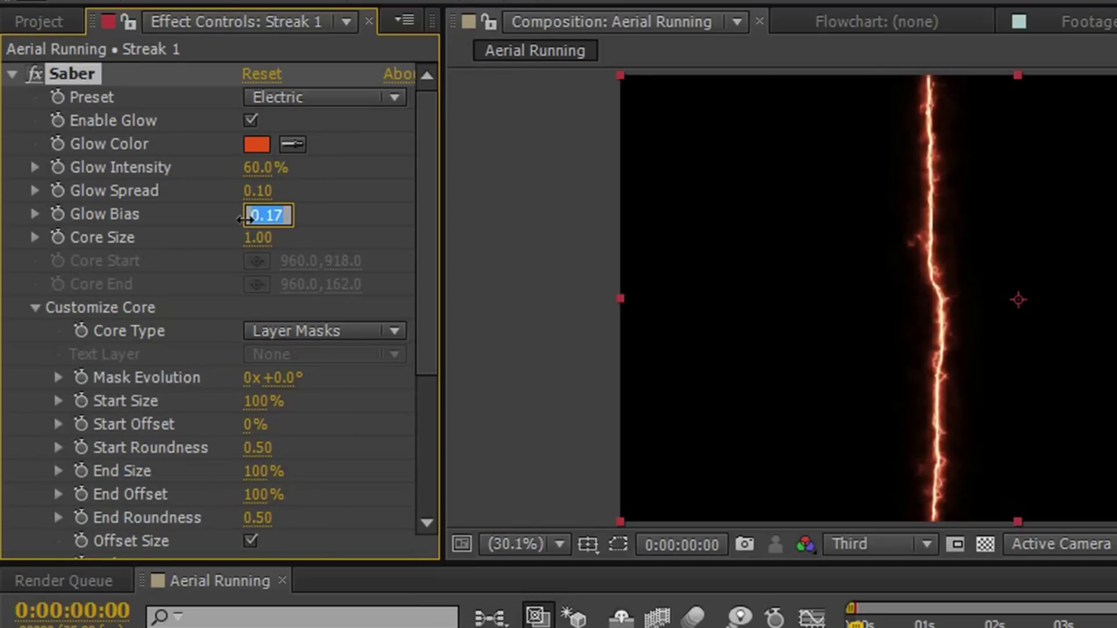
text(0.17)
key(Return)
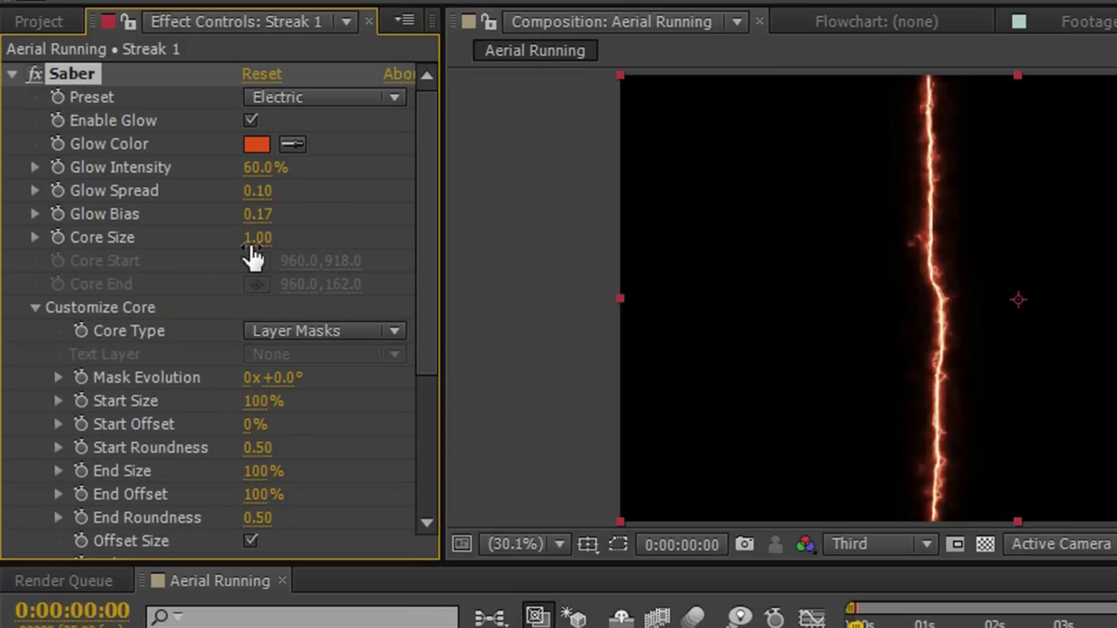
click(261, 237)
text(1)
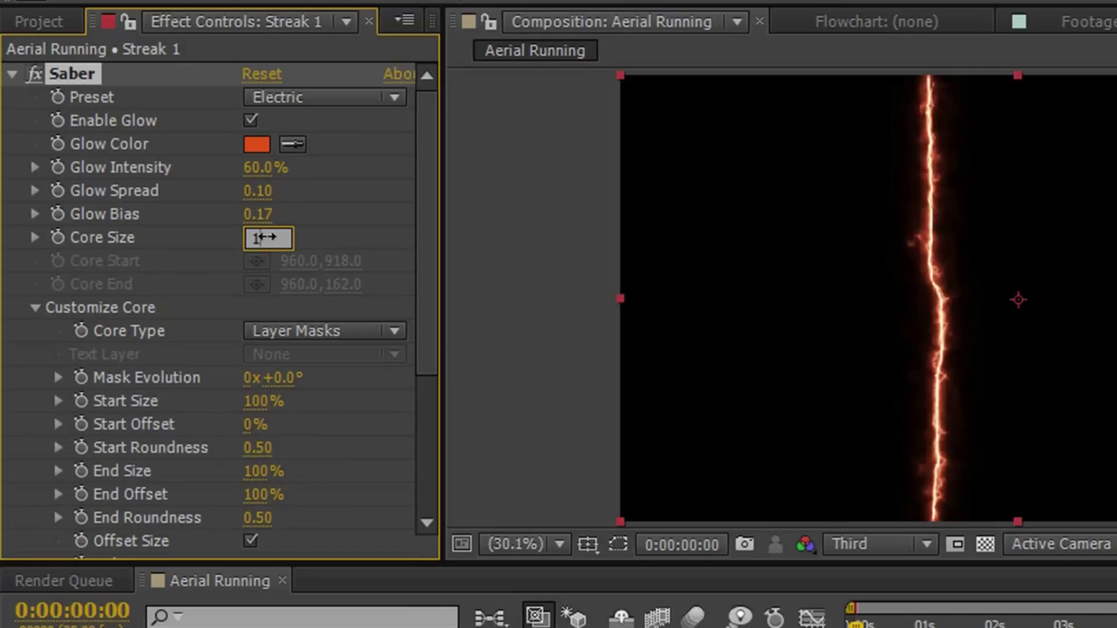
text(.5)
key(Return)
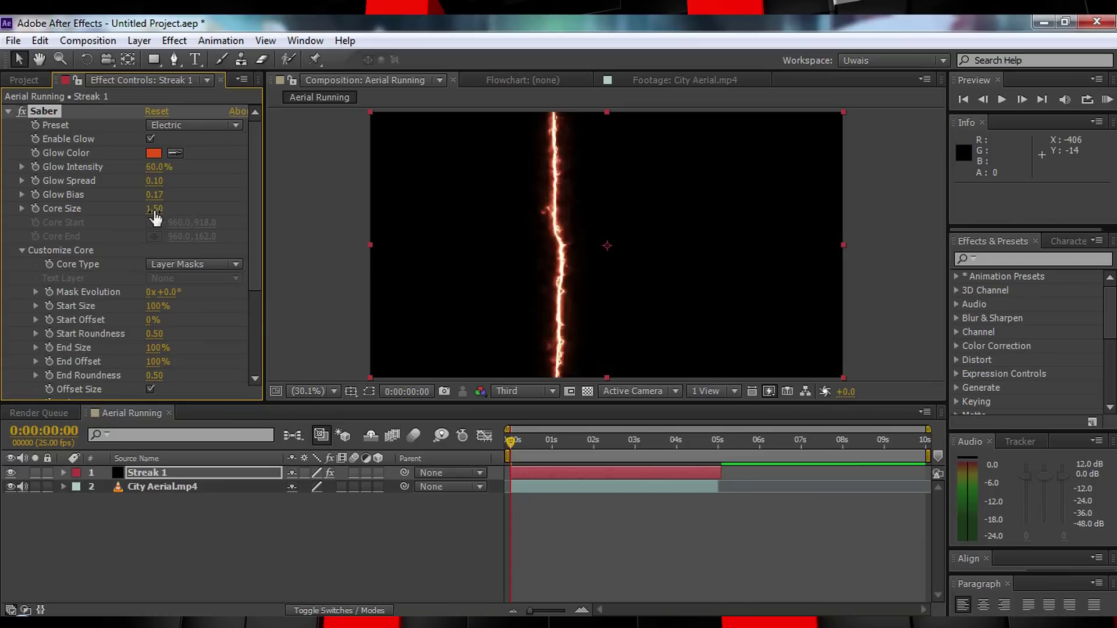
Step: Set Glow Distortion Amount to 0 and Core Distortion Amount to 0.5
scroll(29, 285, down, 5)
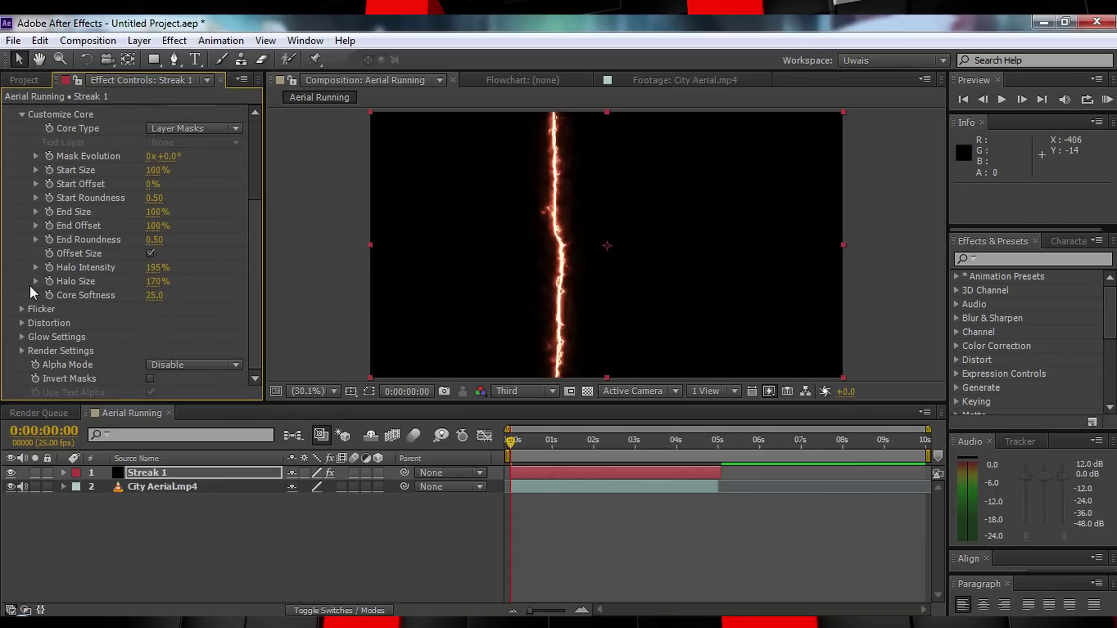
click(22, 323)
click(36, 337)
scroll(183, 338, down, 5)
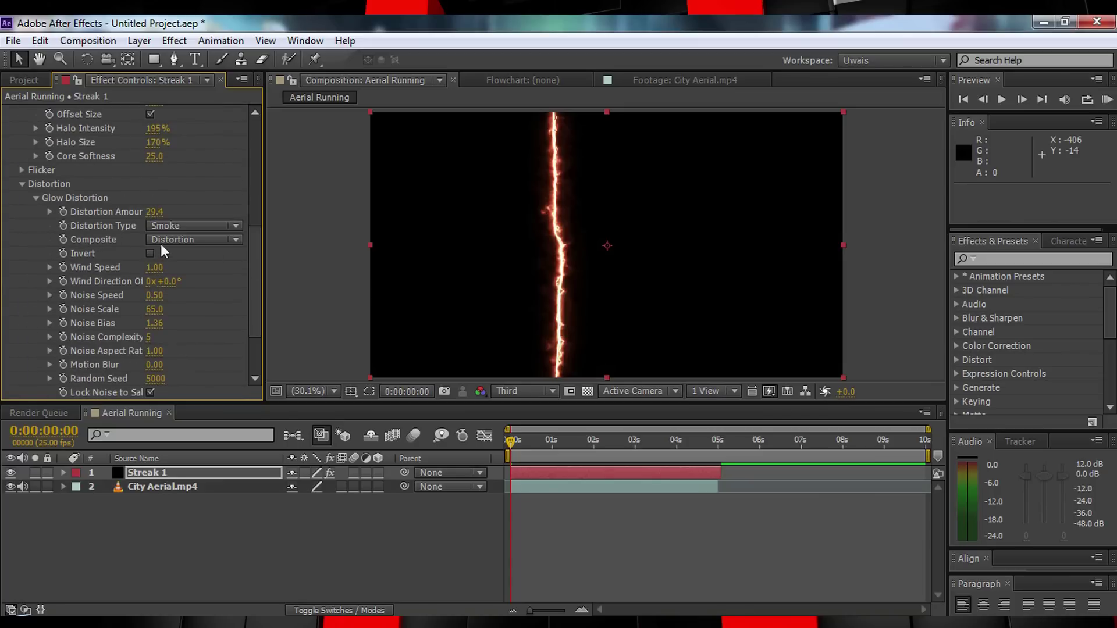
click(153, 212)
text(0)
key(Return)
click(37, 198)
click(34, 322)
scroll(34, 320, down, 3)
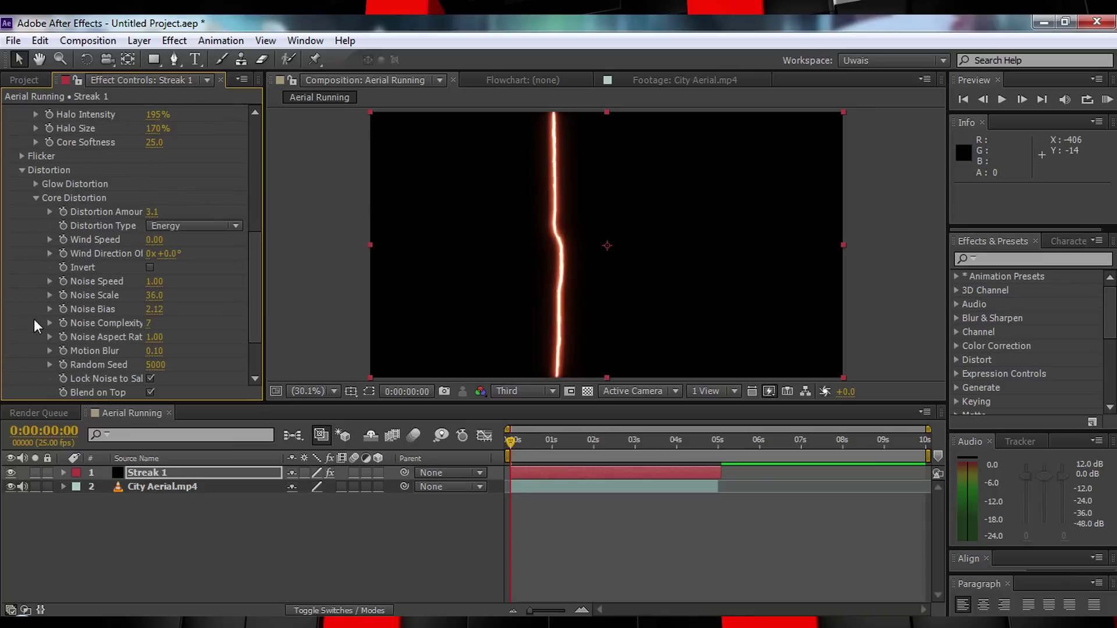
click(152, 212)
text(0.5)
key(Return)
Step: Set the streak's Start Size to 0% and give it a small Start Offset
scroll(100, 305, up, 10)
scroll(113, 325, down, 2)
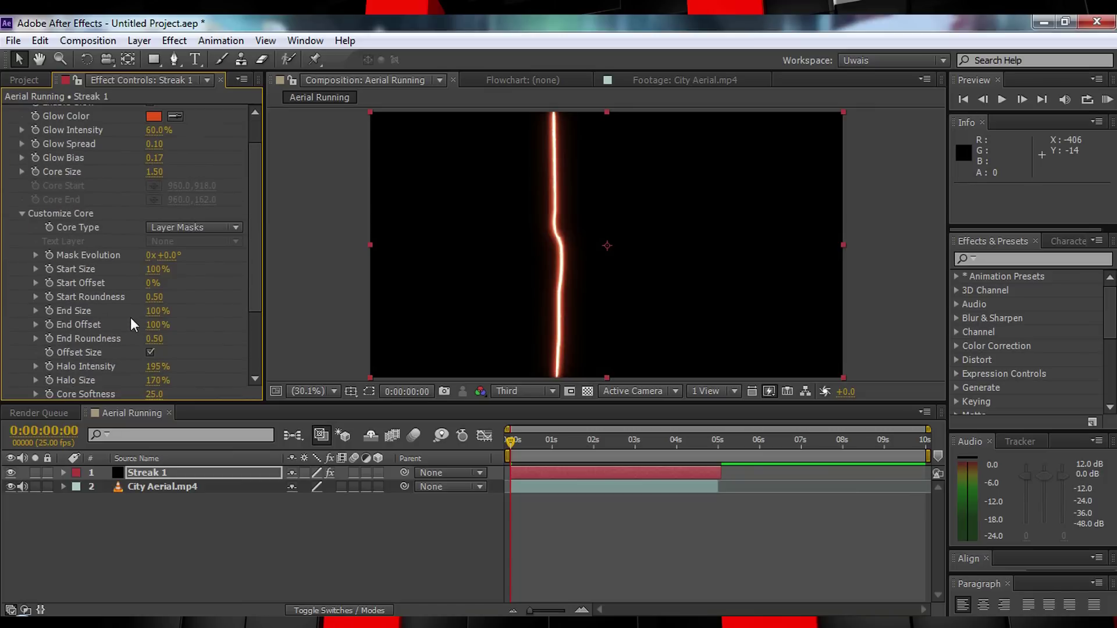
click(156, 269)
text(0)
key(Return)
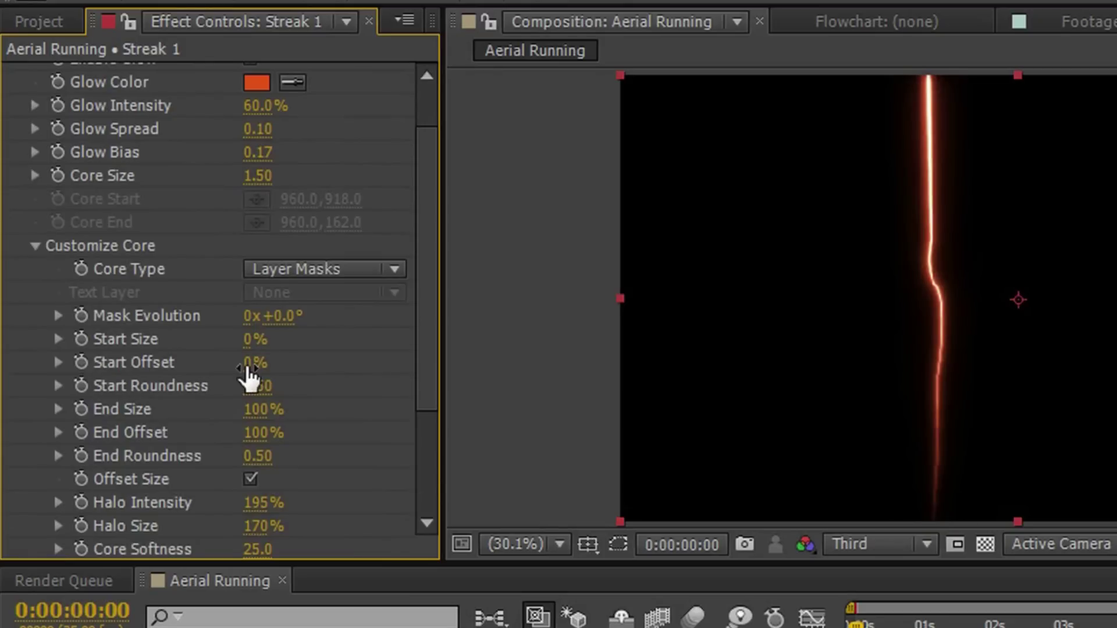
click(251, 363)
text(1.5)
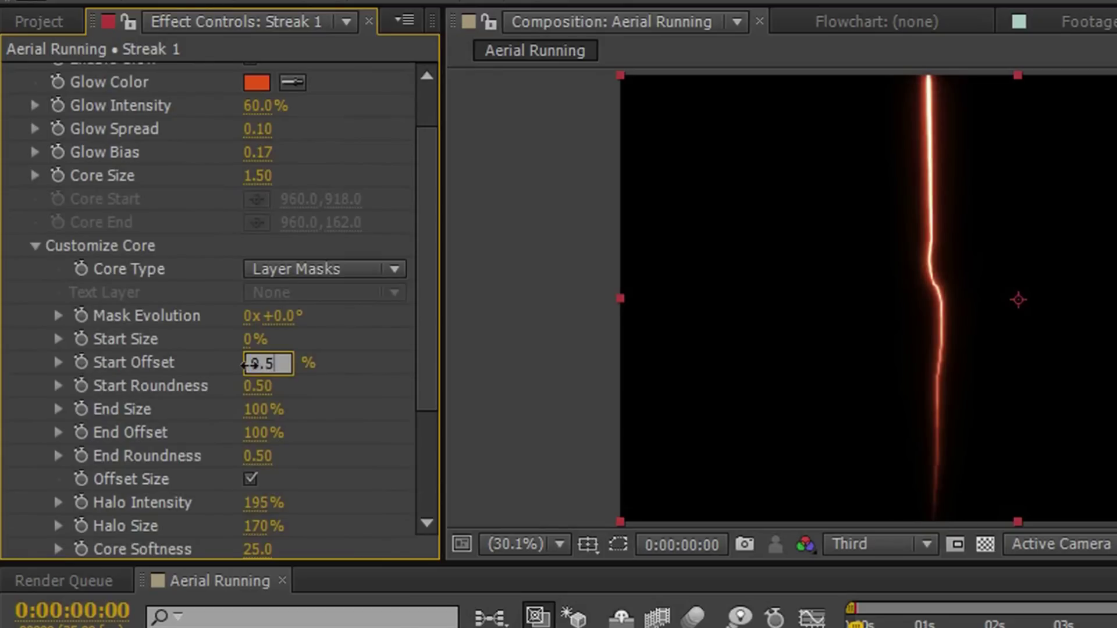
key(Return)
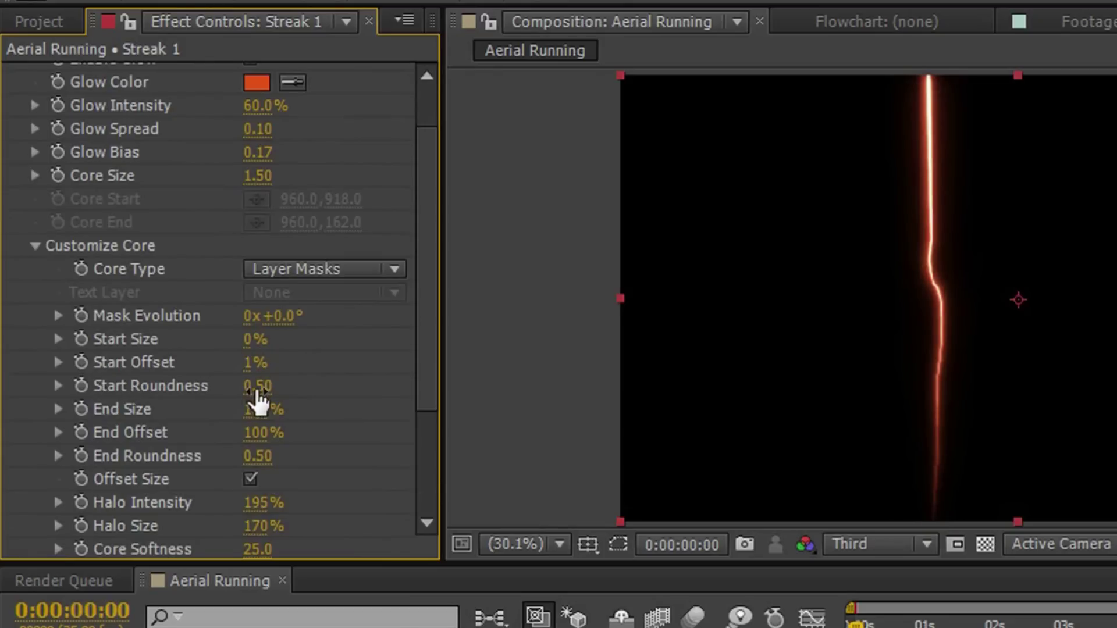
Step: Set End Size to 80% and End Roundness to 2.00
click(259, 410)
text(80)
key(Return)
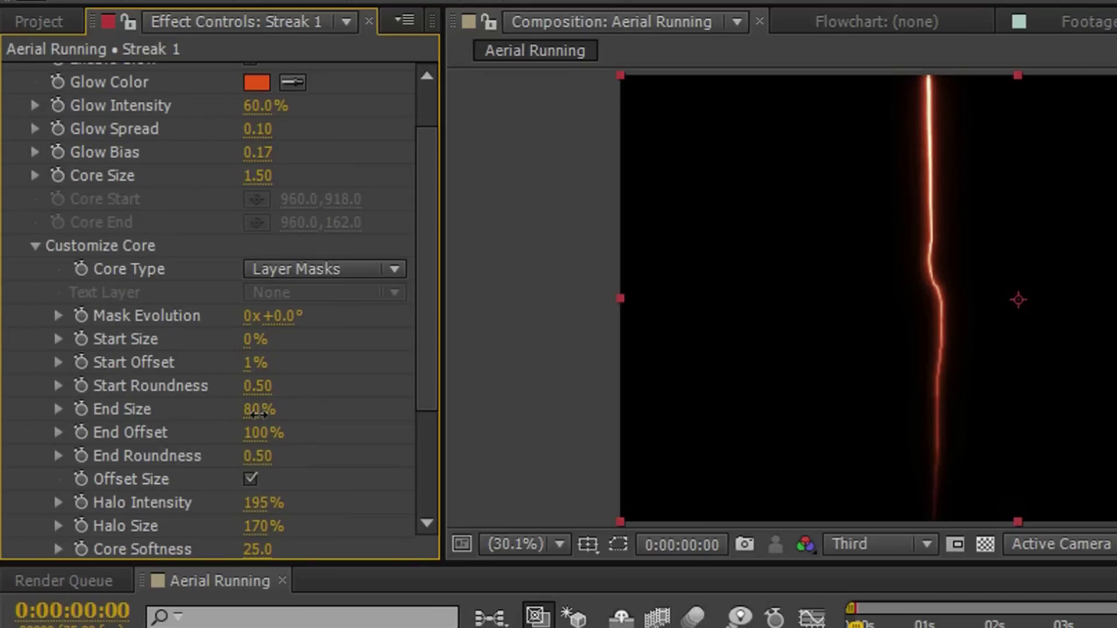
click(255, 456)
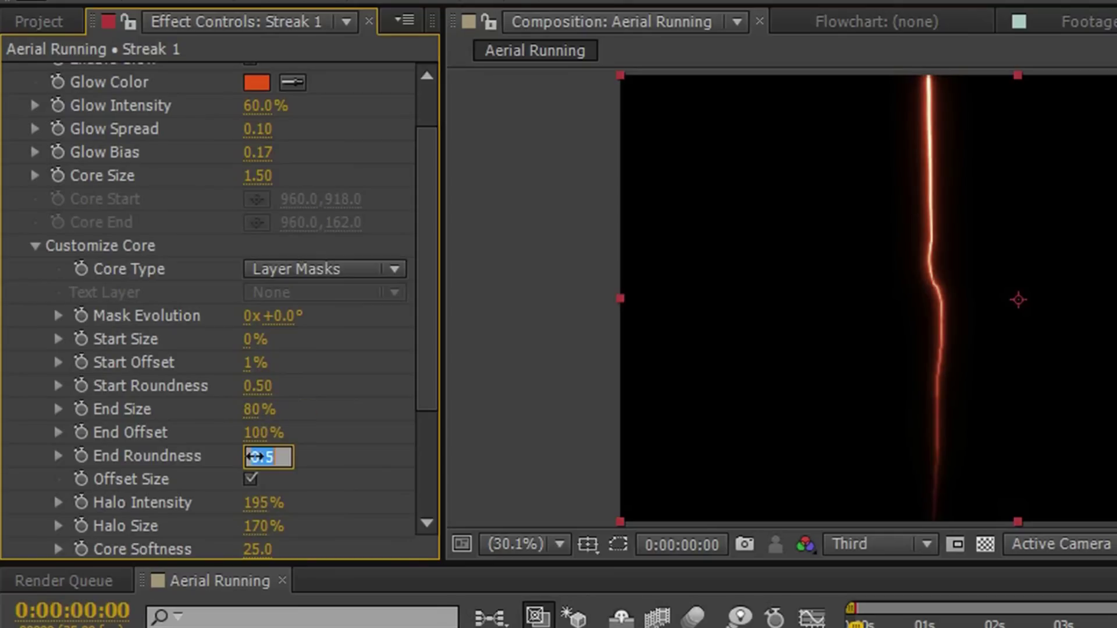
text(2)
key(Return)
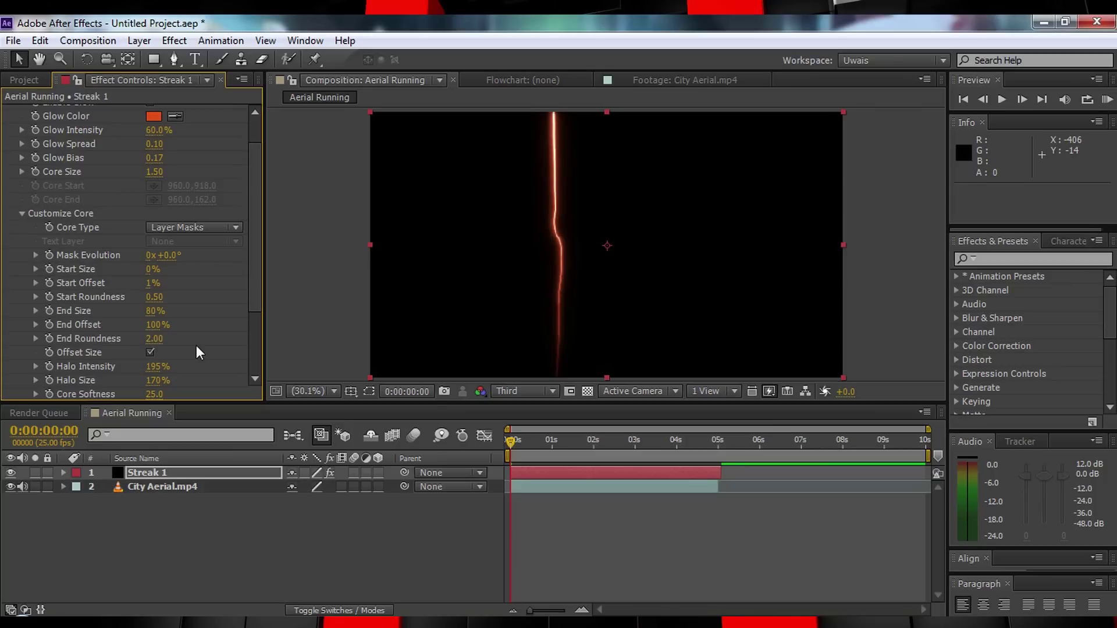
Step: Switch Streak 1's blending mode to Add and re-expand the Saber effect settings
right_click(152, 477)
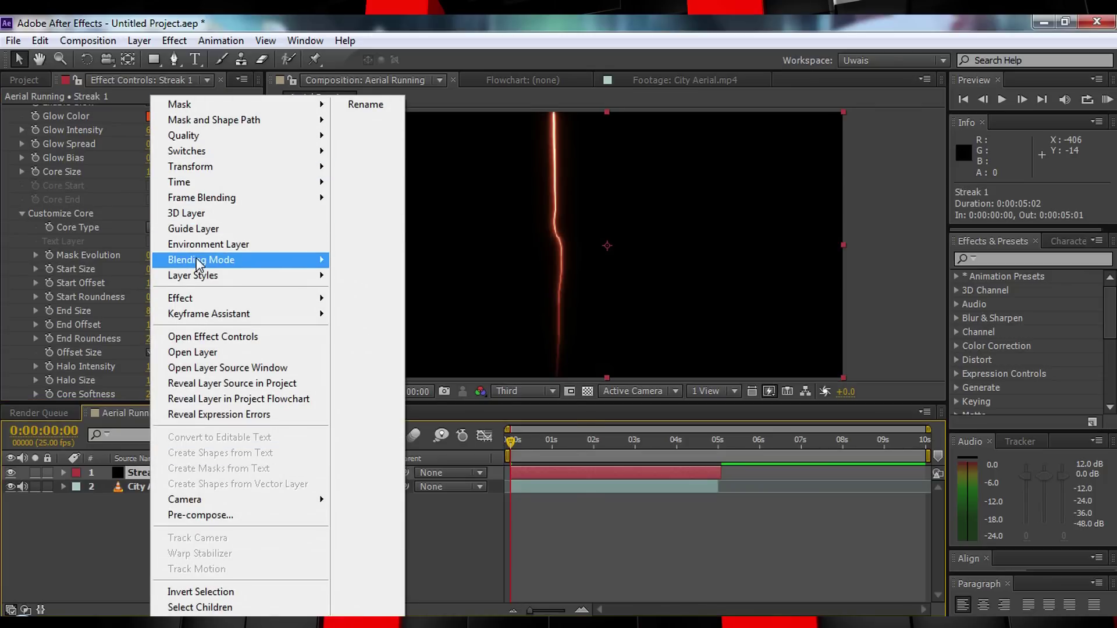
click(410, 285)
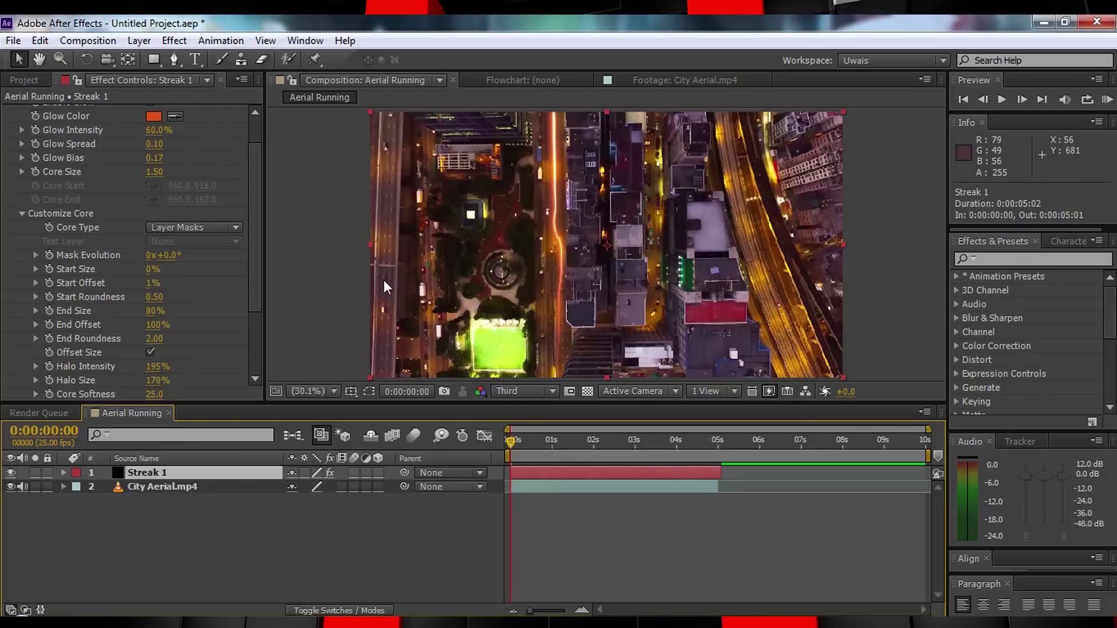
scroll(8, 124, up, 3)
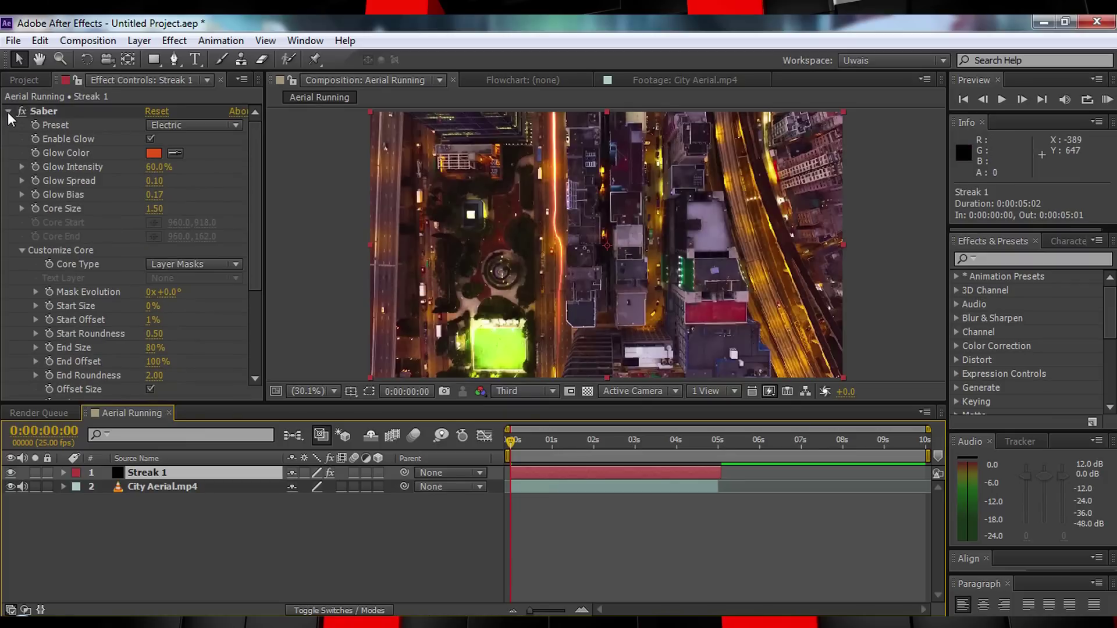
click(8, 112)
click(8, 111)
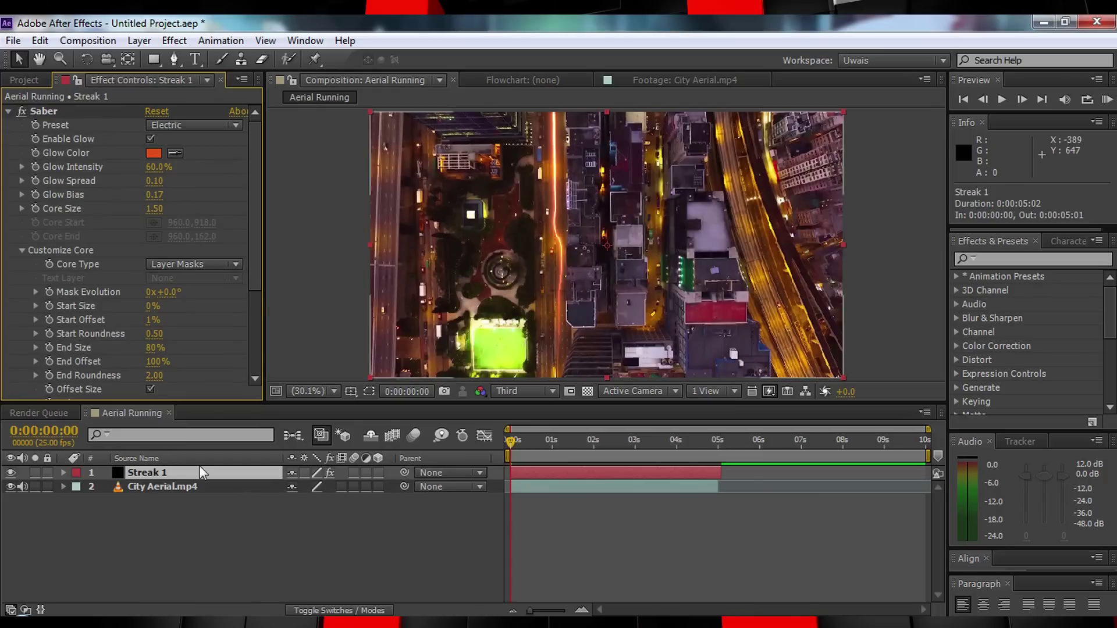
Step: Set Saber's Start Offset and End Offset both to 0% at frame 0
click(151, 322)
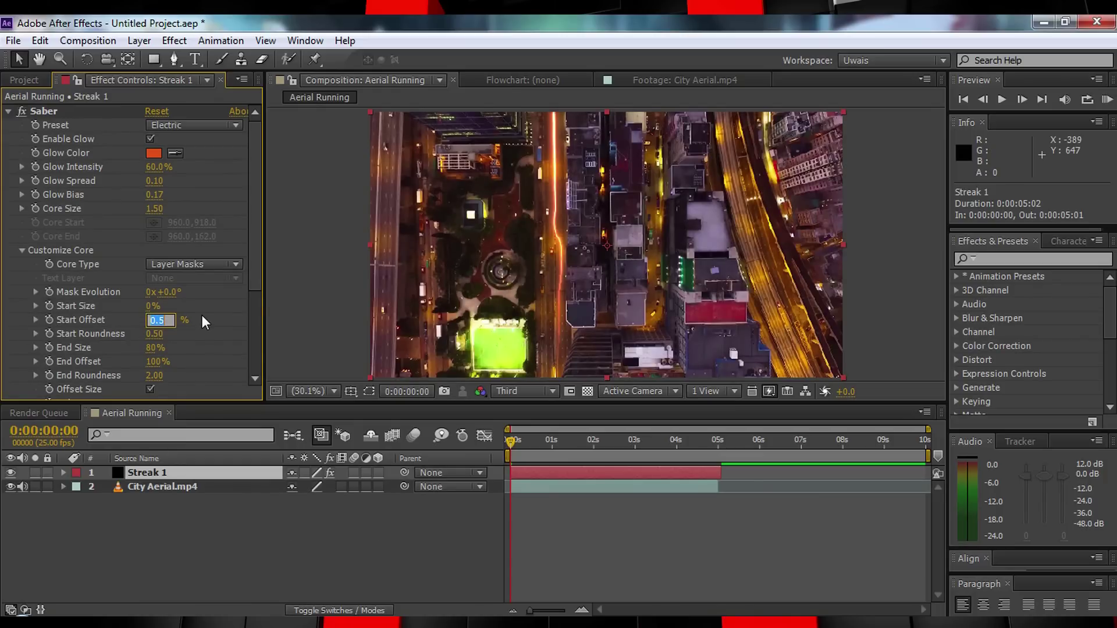
text(0)
key(Return)
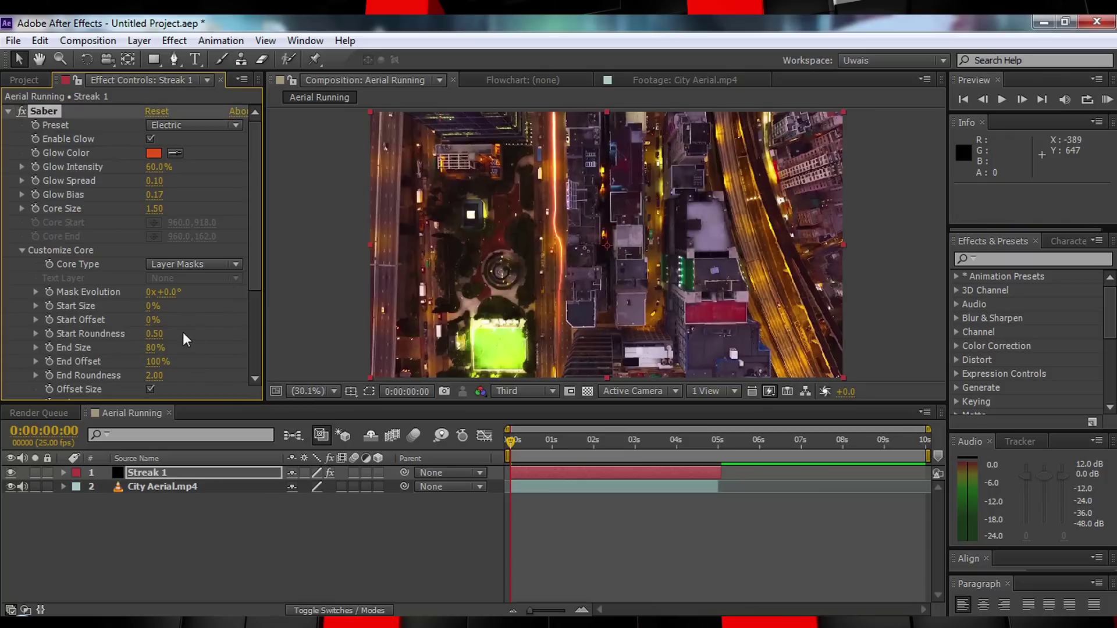
click(156, 362)
text(0)
key(Return)
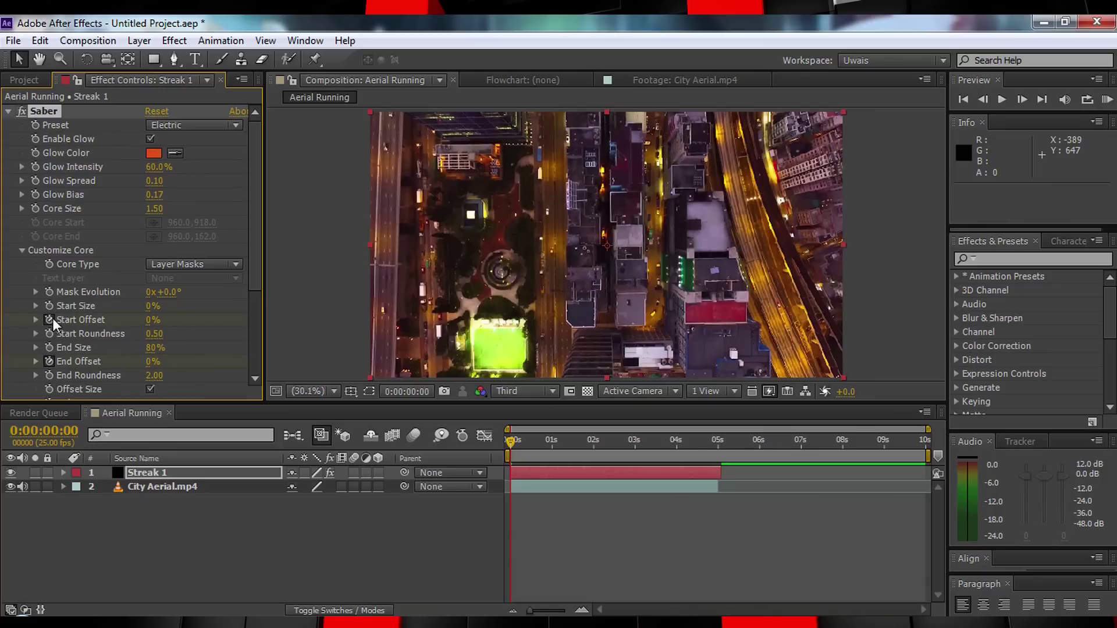
Step: At frame 3, set End Offset to 65% and Start Offset to 25%
key(equal)
click(1021, 99)
click(1022, 99)
click(1022, 99)
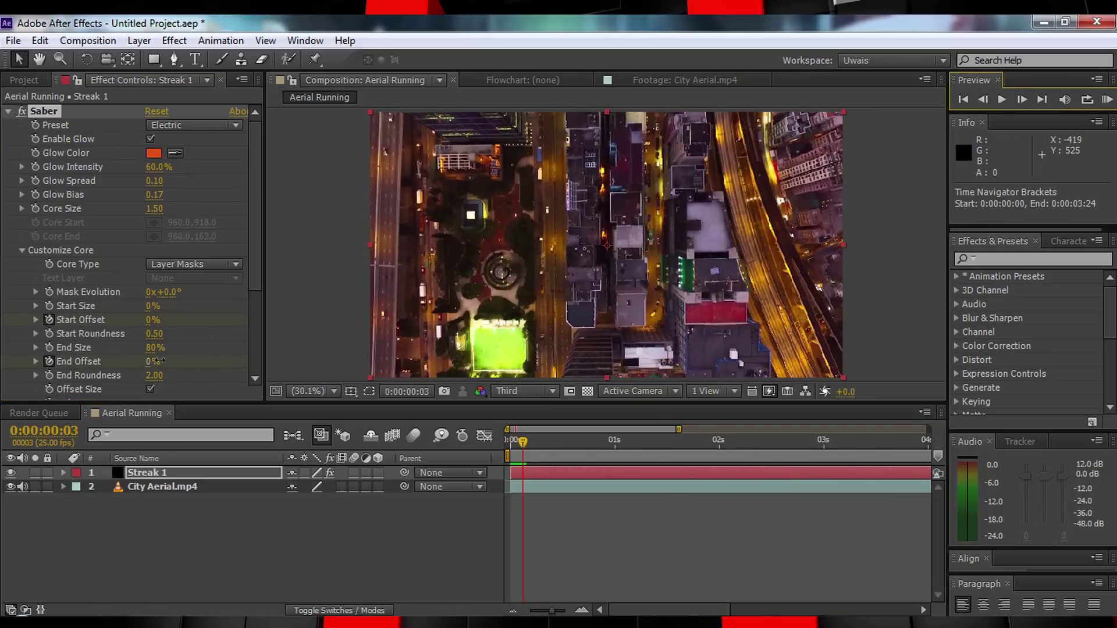
drag(151, 361, 190, 357)
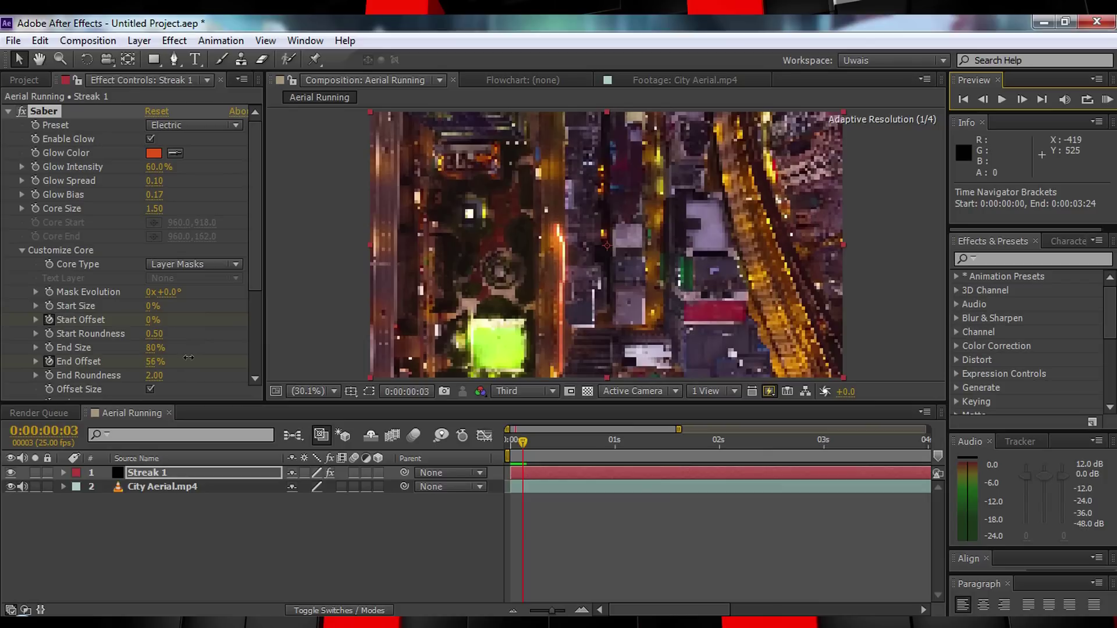
click(154, 362)
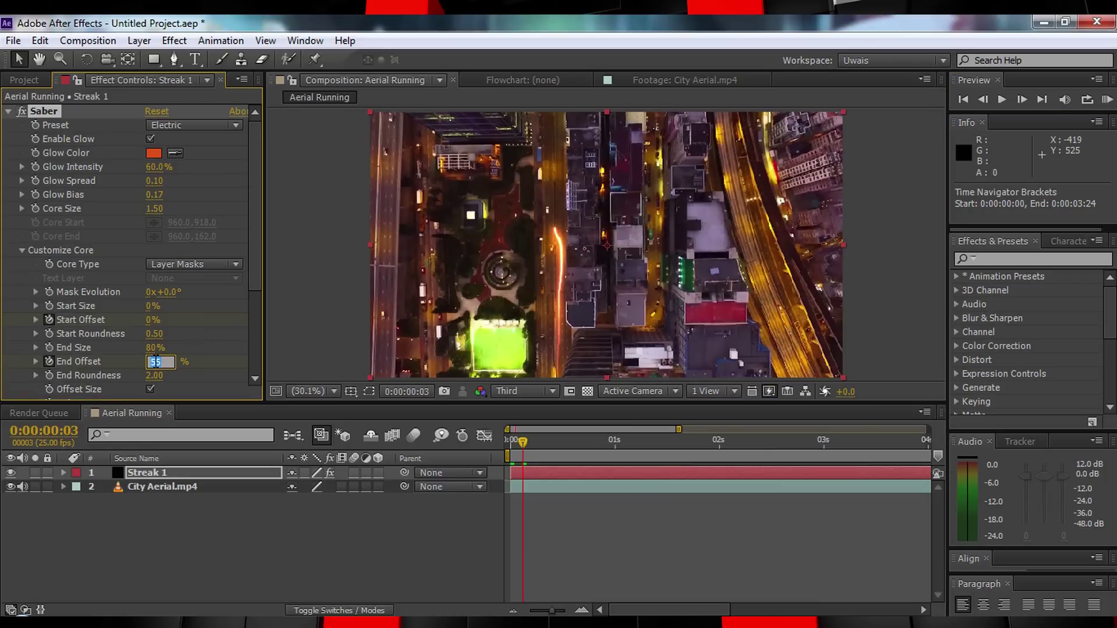
key(Return)
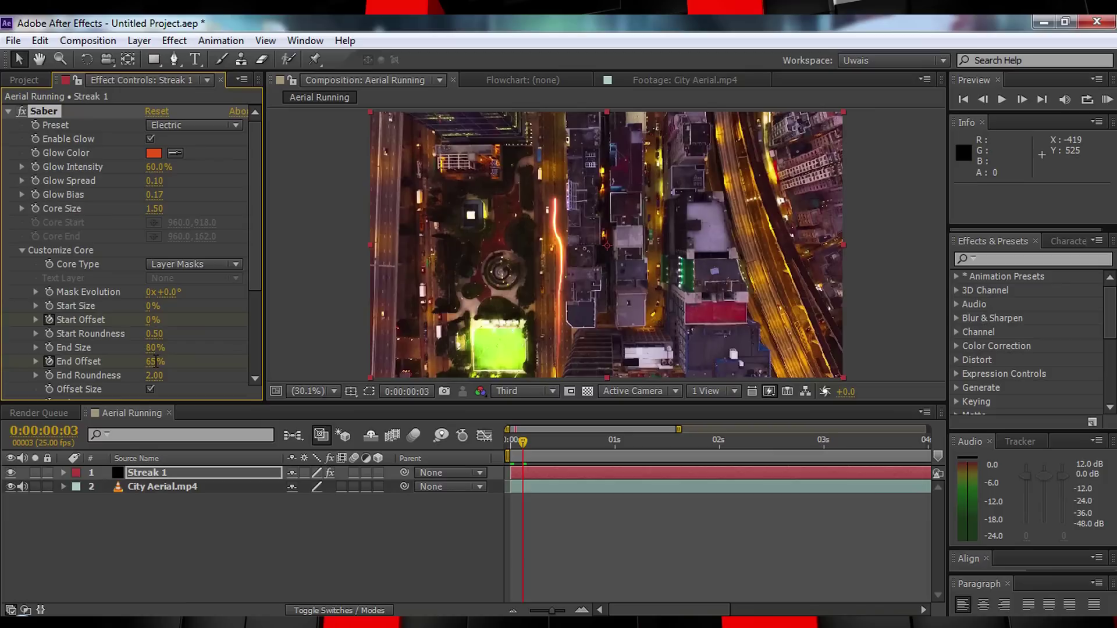
click(150, 320)
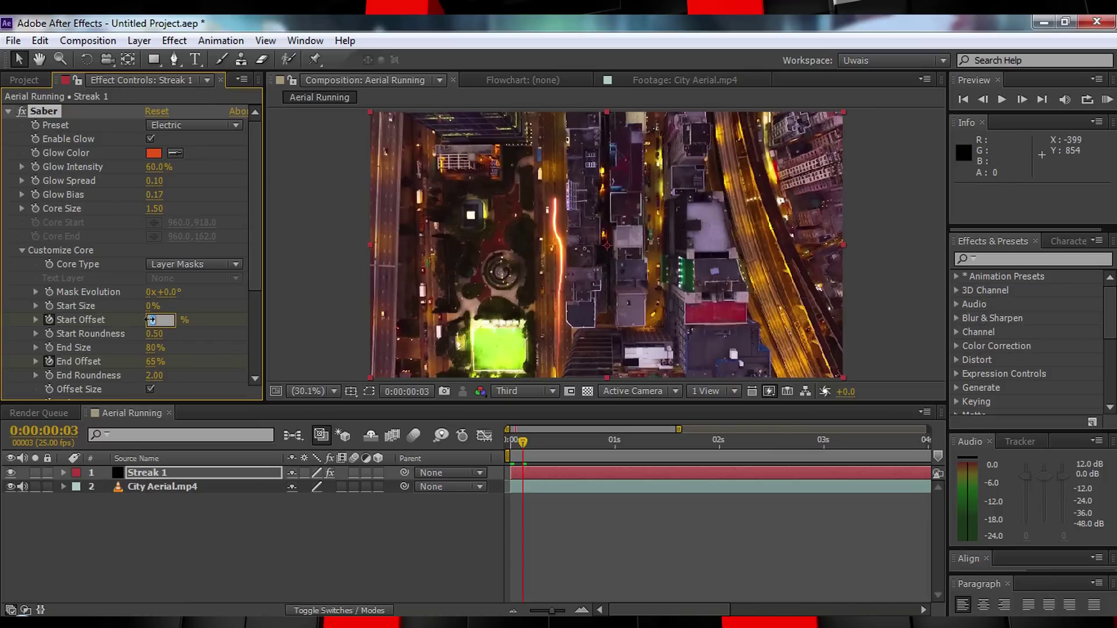
text(35)
key(Return)
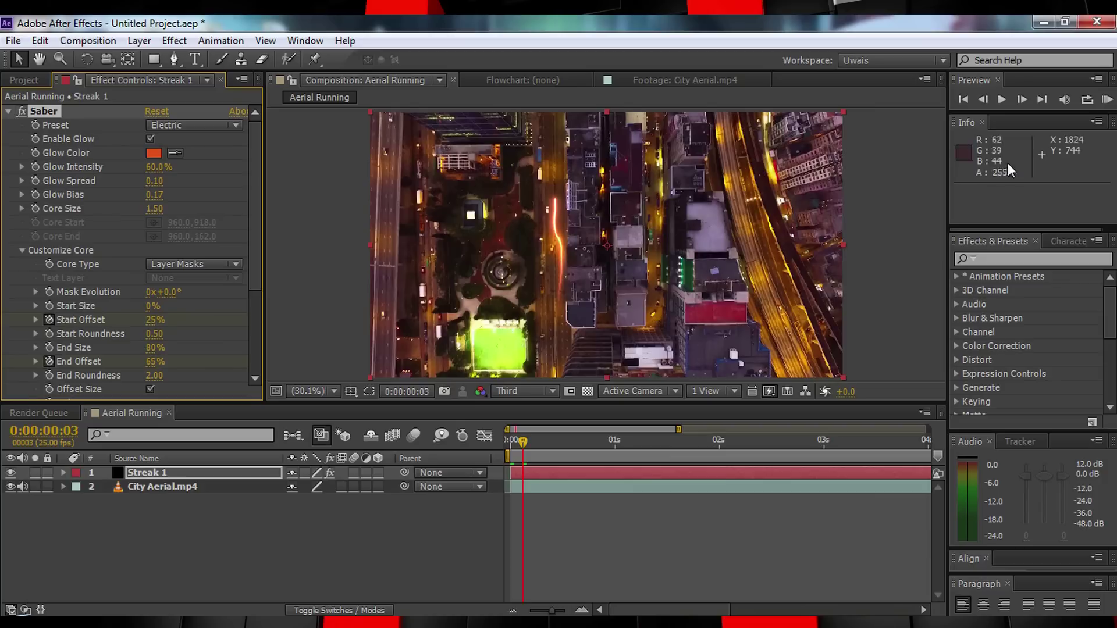
Step: At frame 6, set End Offset to 100% and Start Offset to 65%
click(1022, 99)
click(1021, 98)
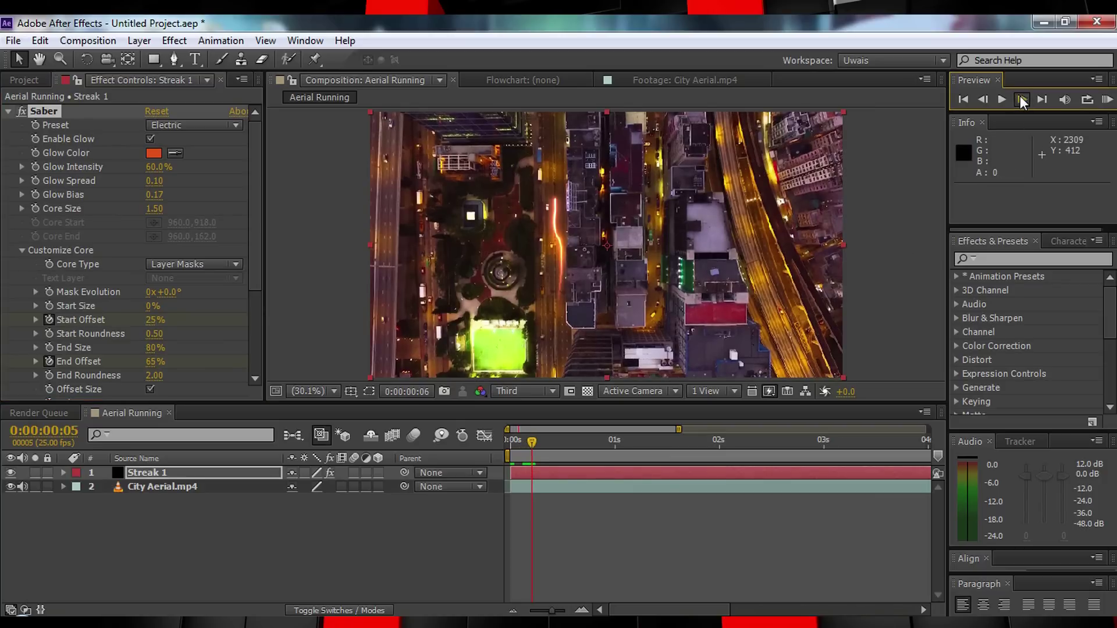
click(1021, 99)
click(156, 361)
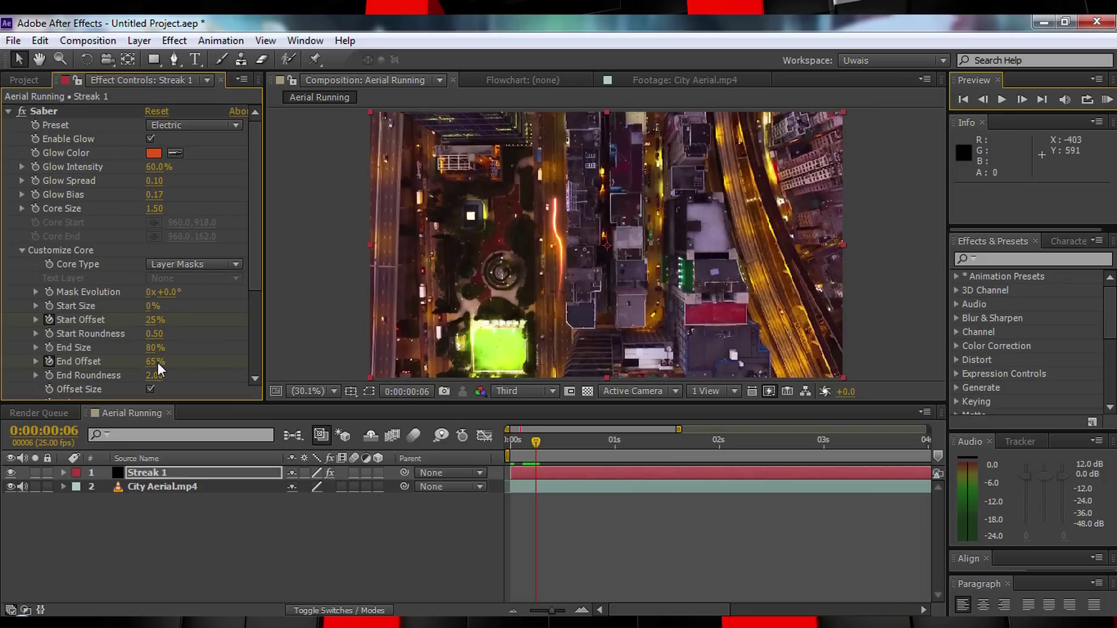
key(Return)
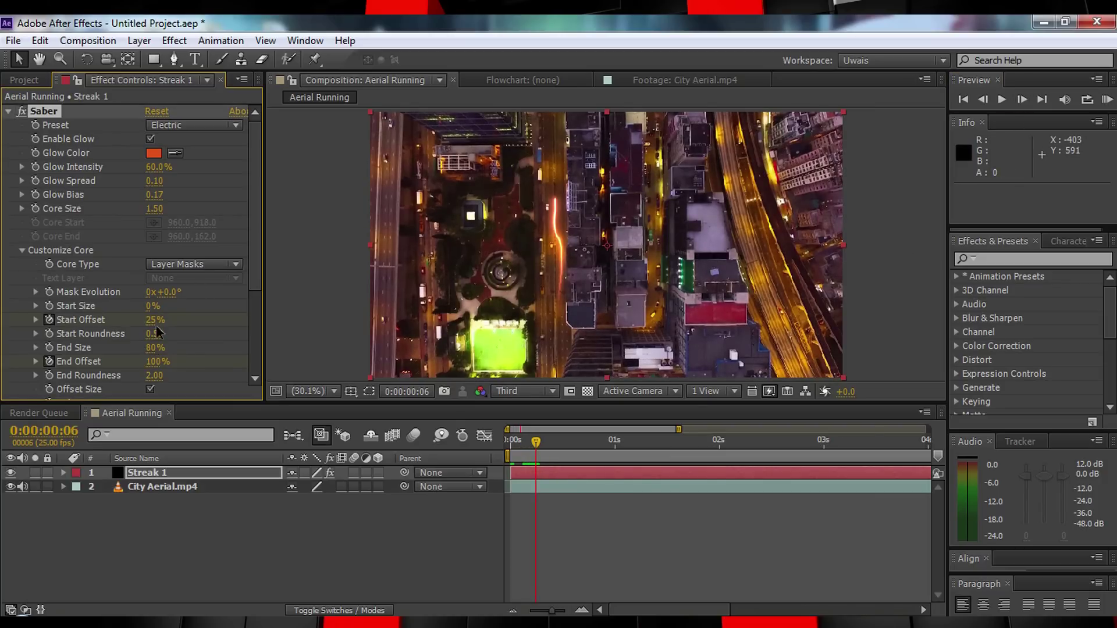
click(154, 320)
text(65)
key(Return)
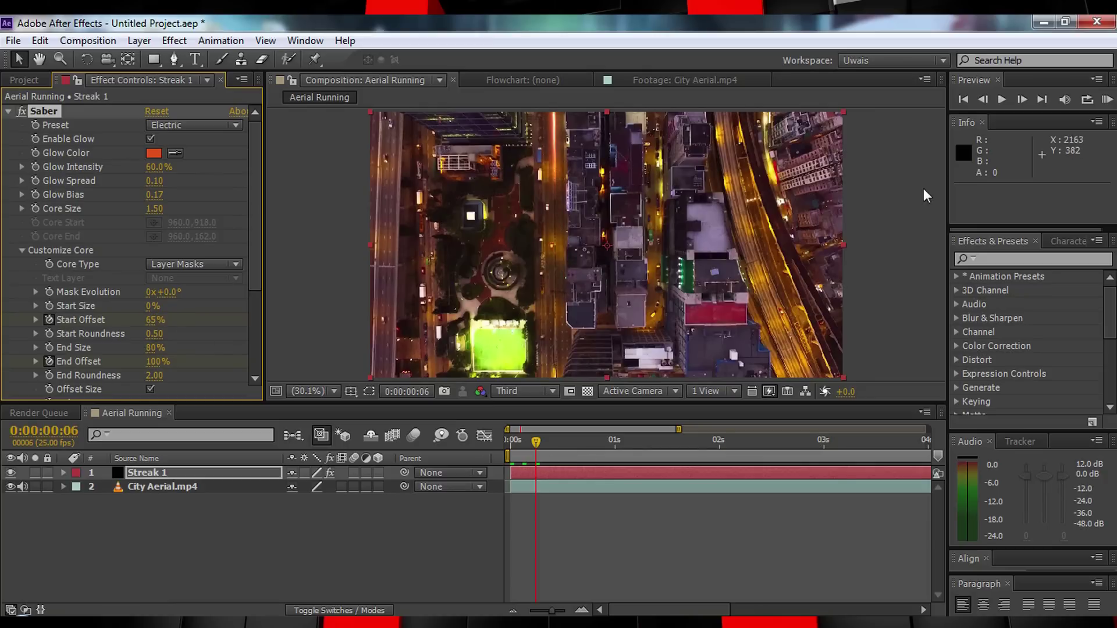
Step: Set Start Offset to 100% at frame 8, then jump back to frame 4 to check the streak
click(1021, 97)
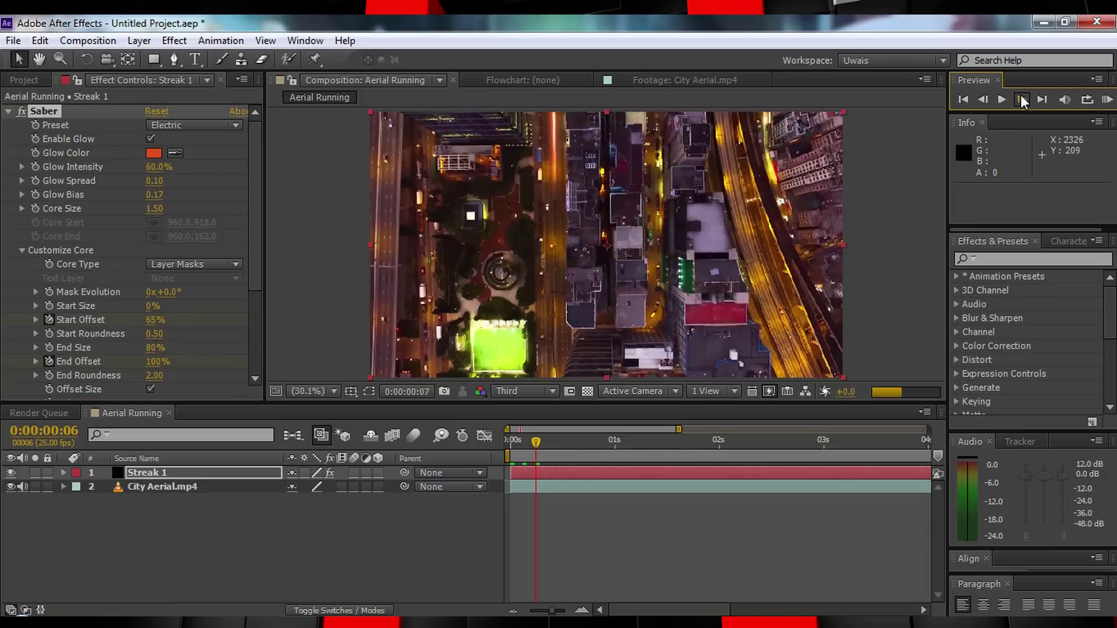
click(152, 320)
key(Return)
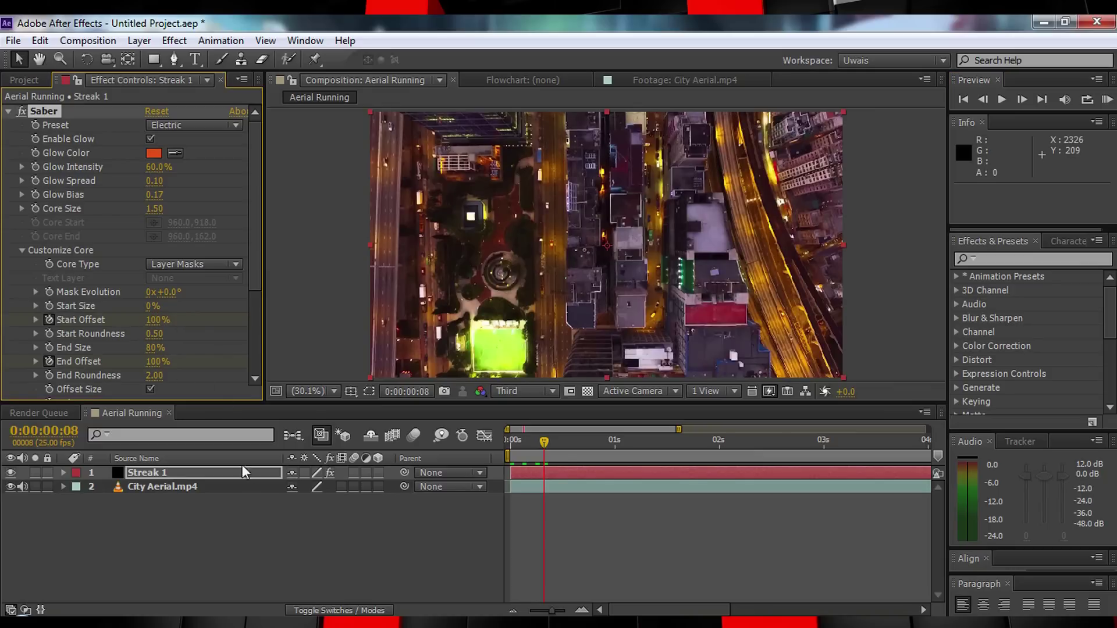
click(526, 445)
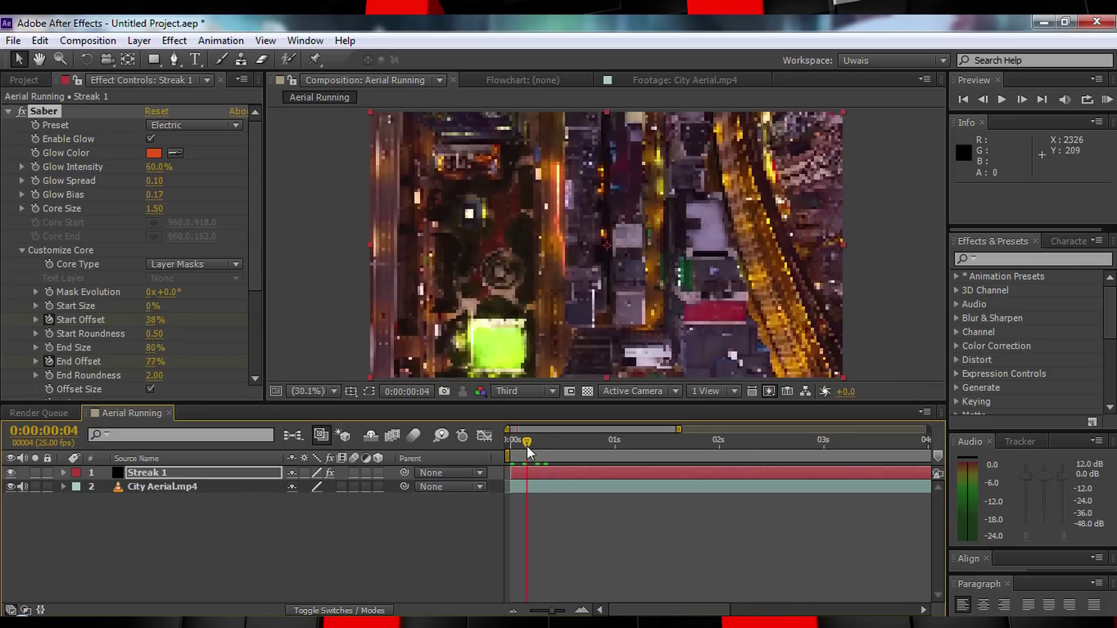
scroll(559, 154, up, 1)
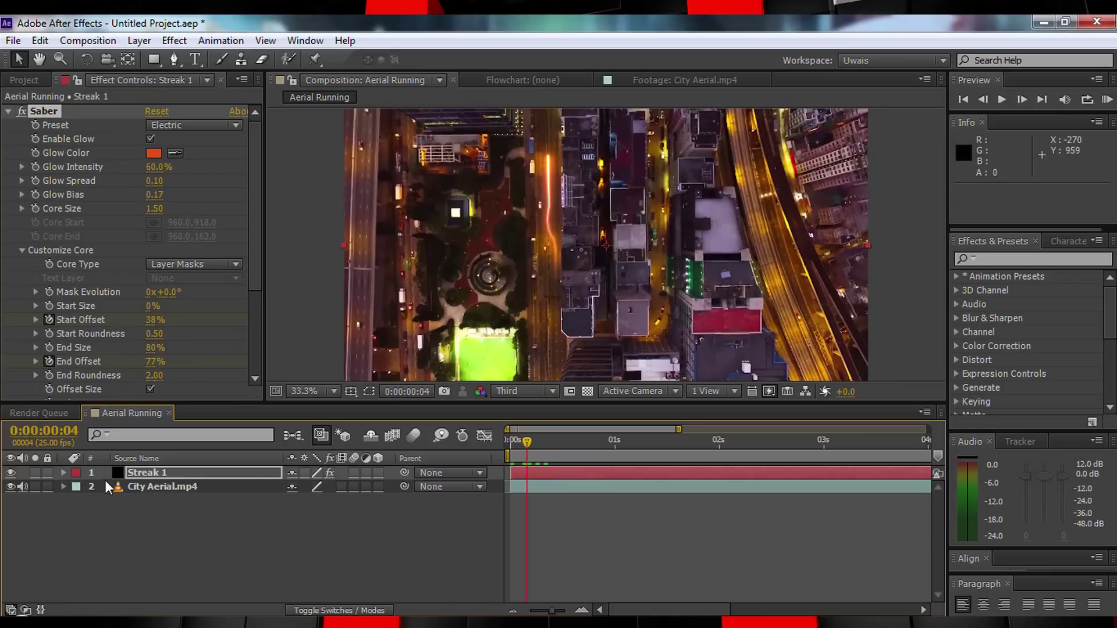
Step: Apply CC Force Motion Blur to the Streak 1 layer
click(175, 42)
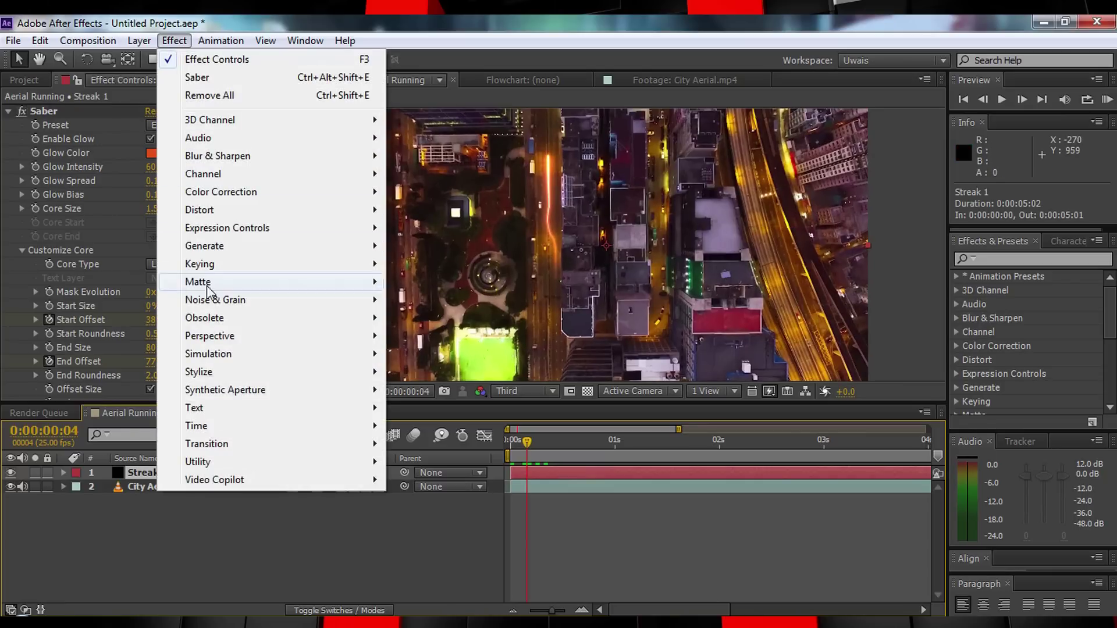
mouse_move(200, 428)
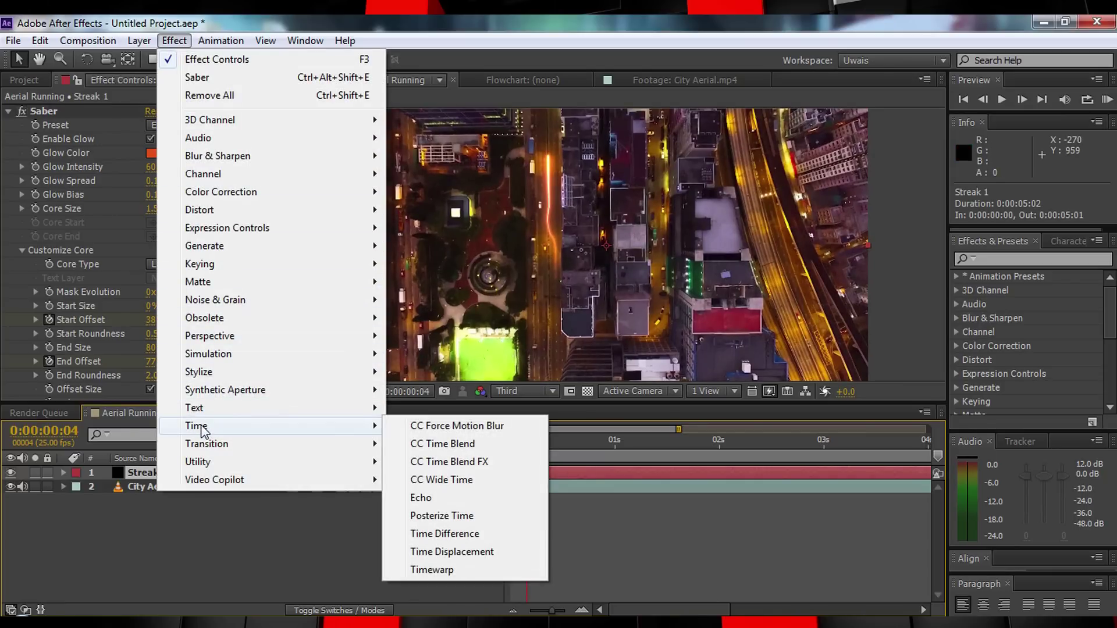
click(442, 433)
Step: Set Motion Blur Samples to 2 and Shutter Angle to 90, then return to frame 0
click(152, 139)
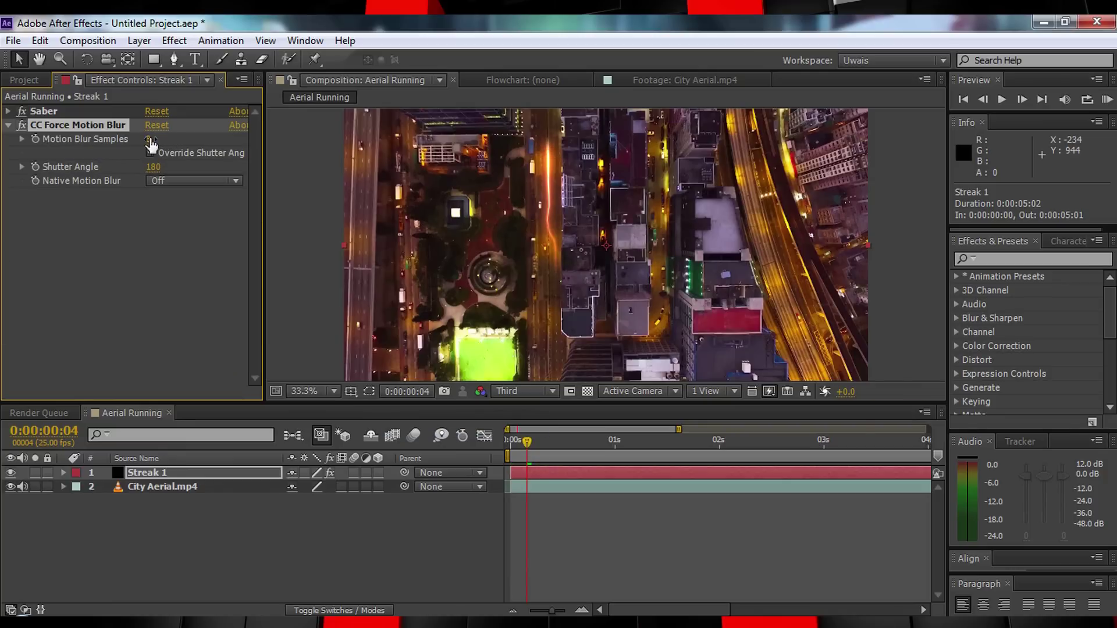
key(Return)
click(152, 167)
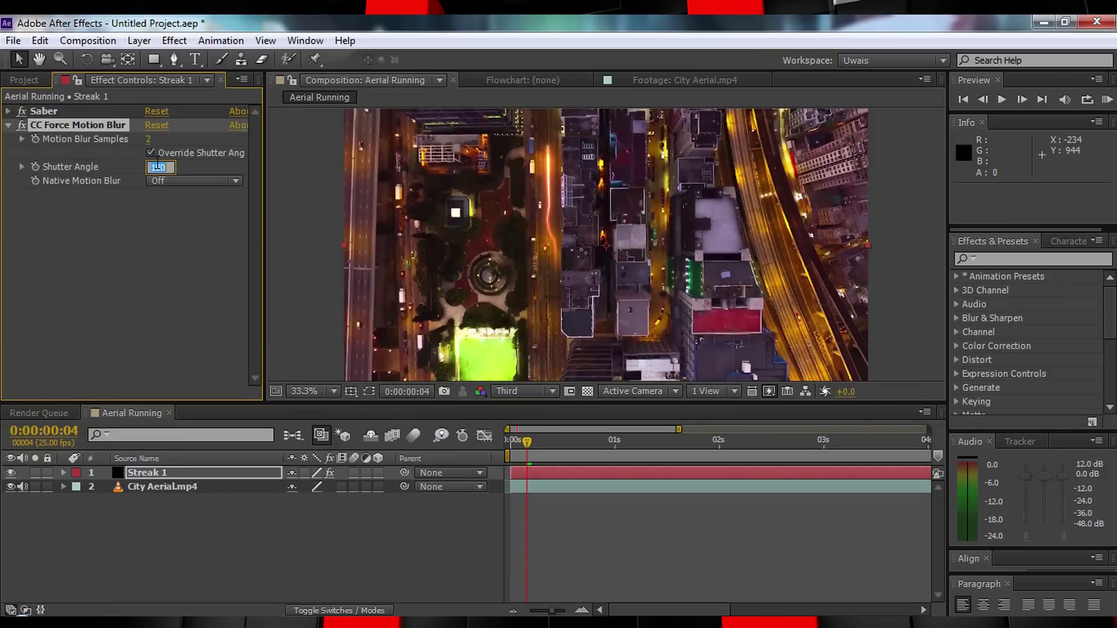
text(90)
key(Return)
drag(525, 442, 474, 438)
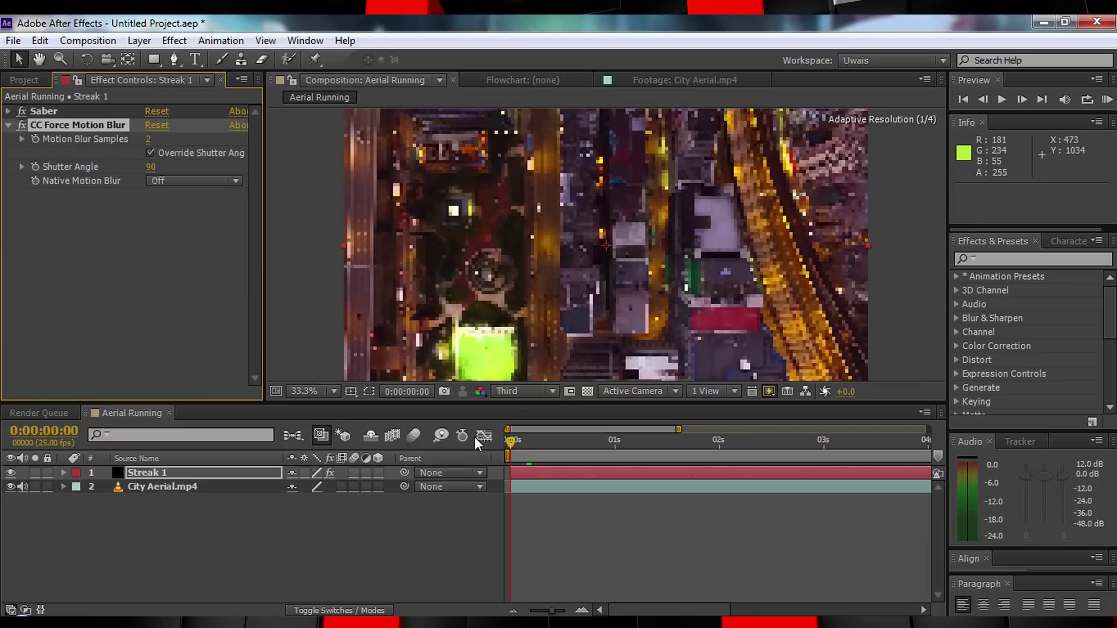
key(space)
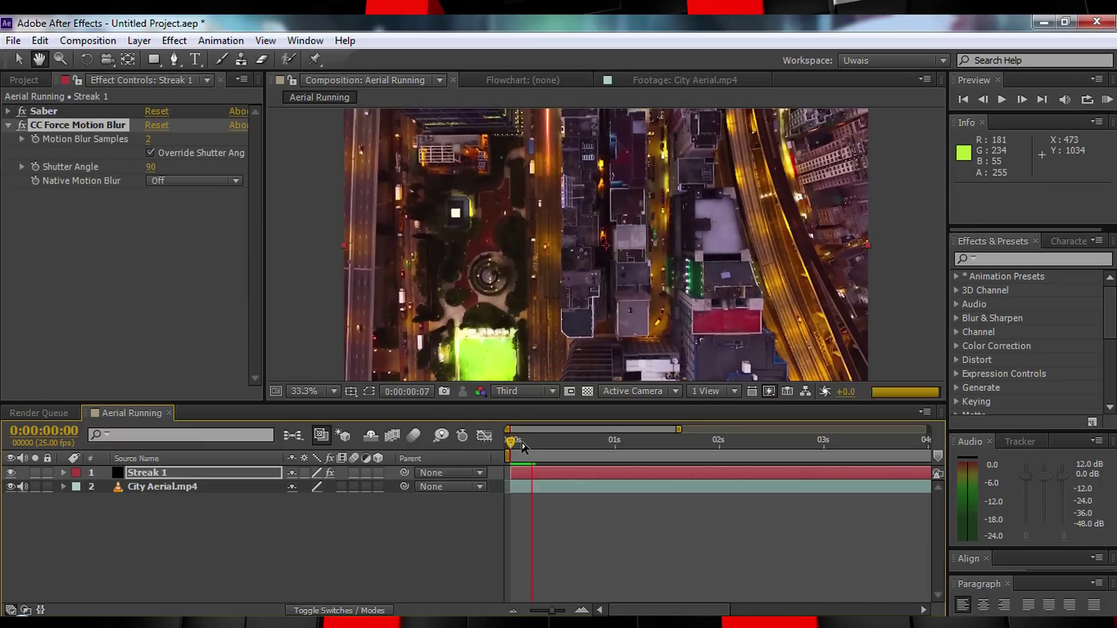
key(space)
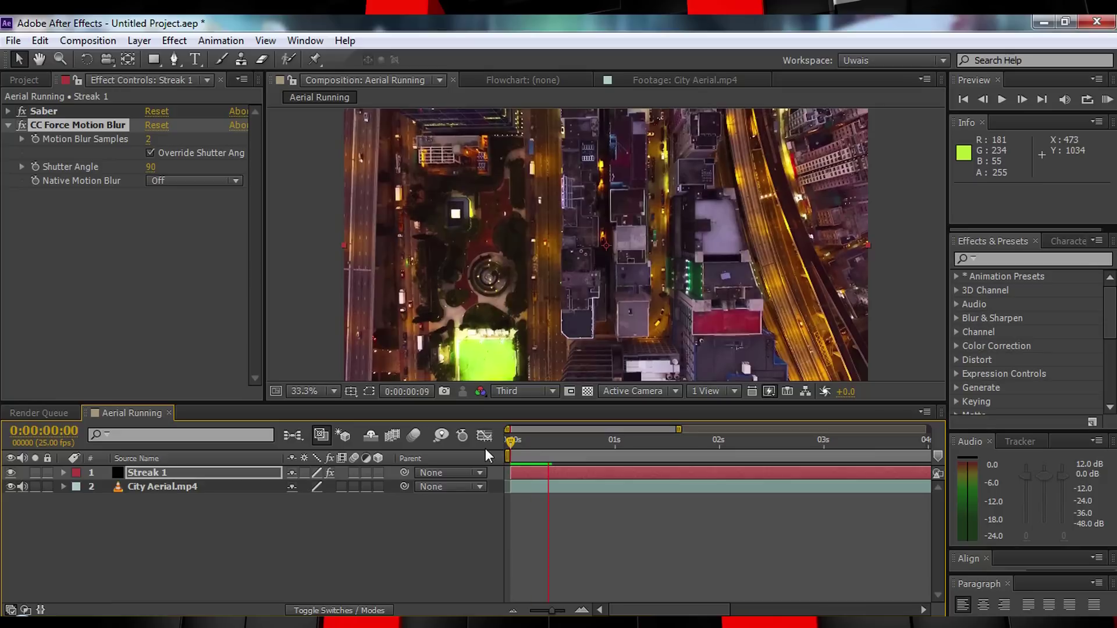
key(space)
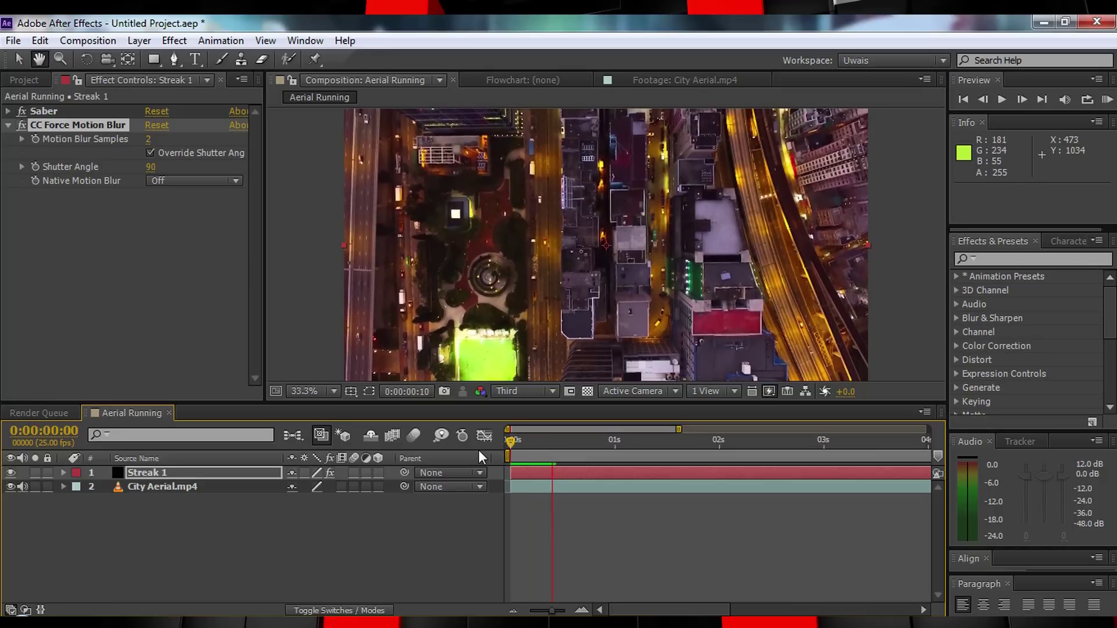
key(space)
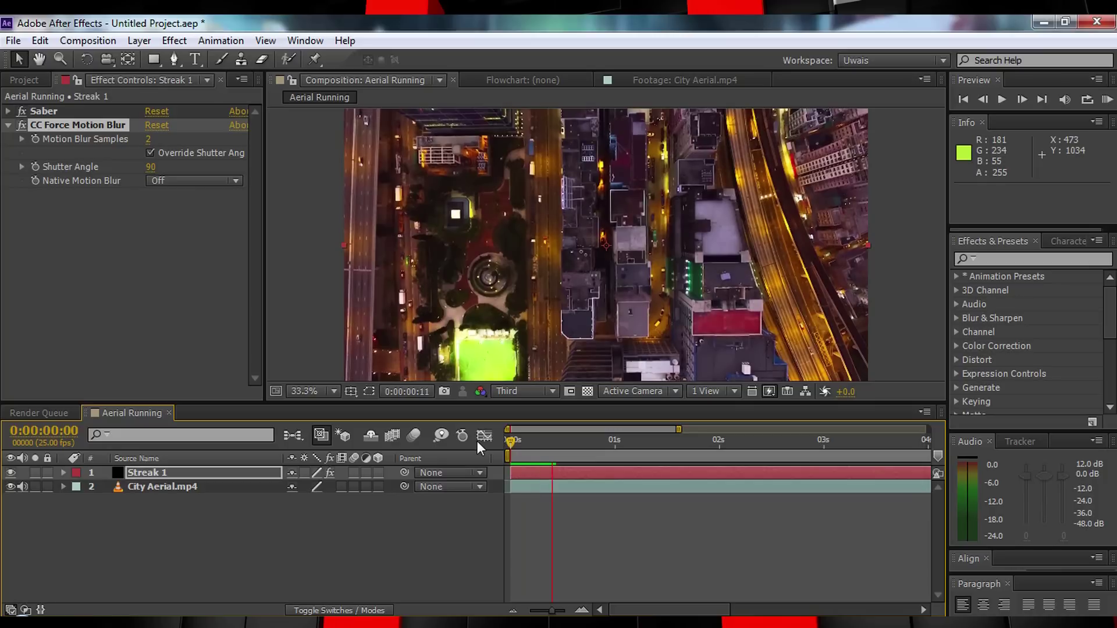